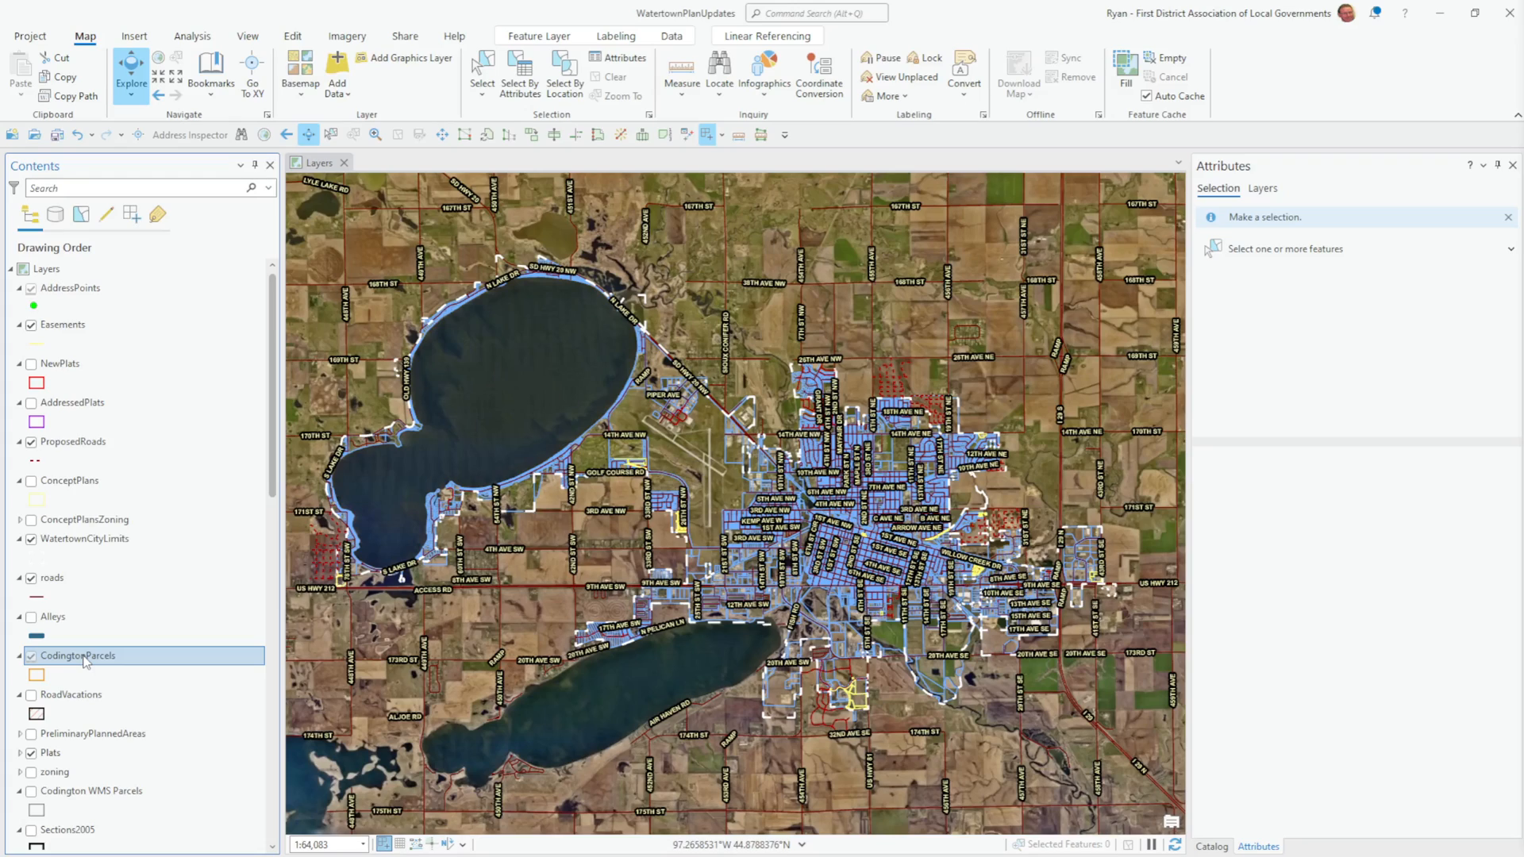
Move the CodingtonParcels and zoning layers up in the drawing order, directly below AddressPoints.
left_click(79, 774)
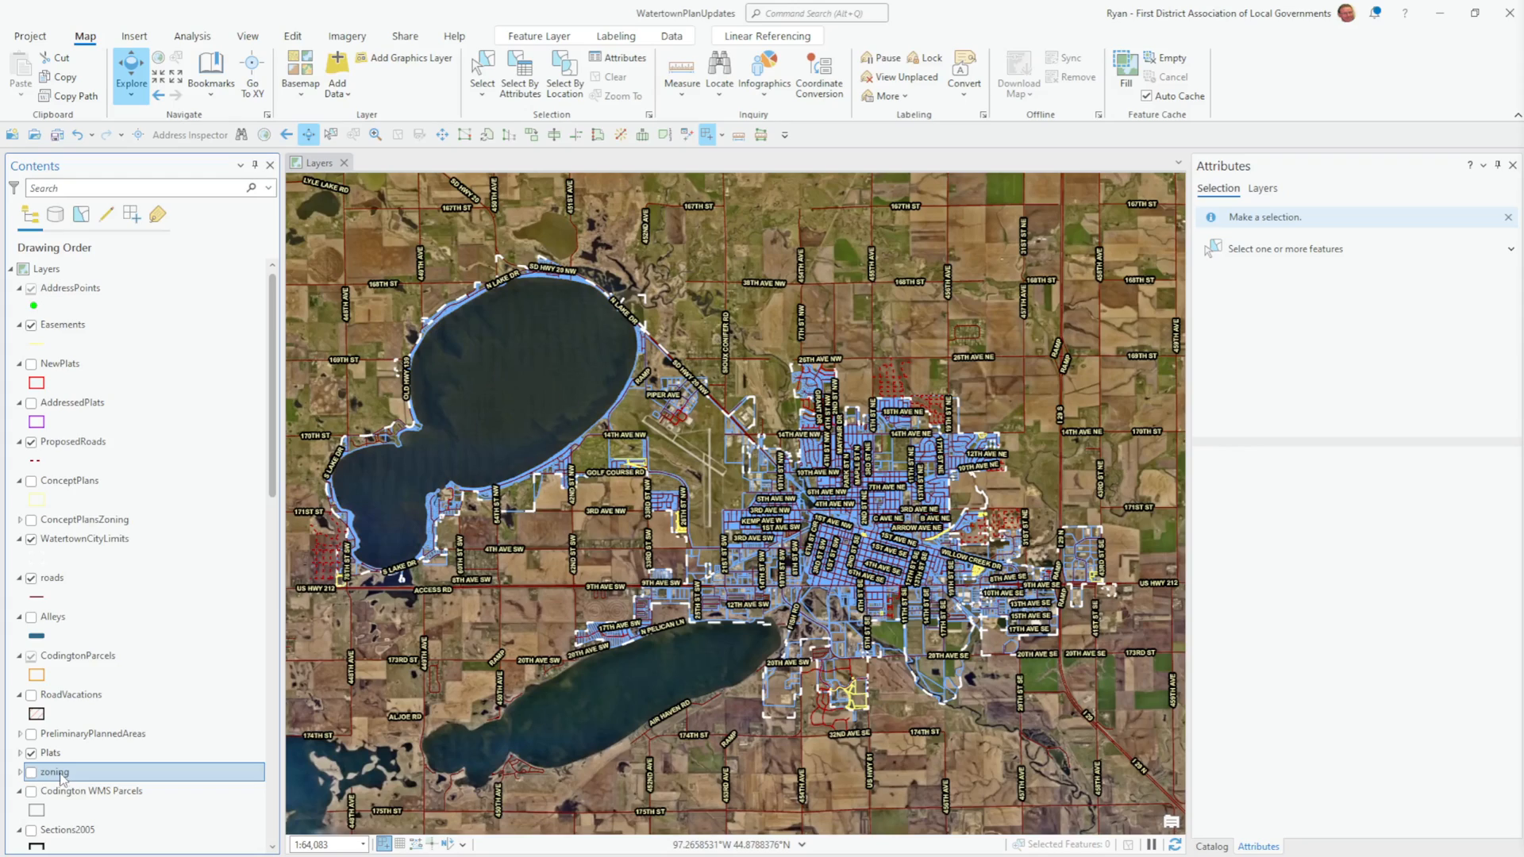
left_click(93, 660)
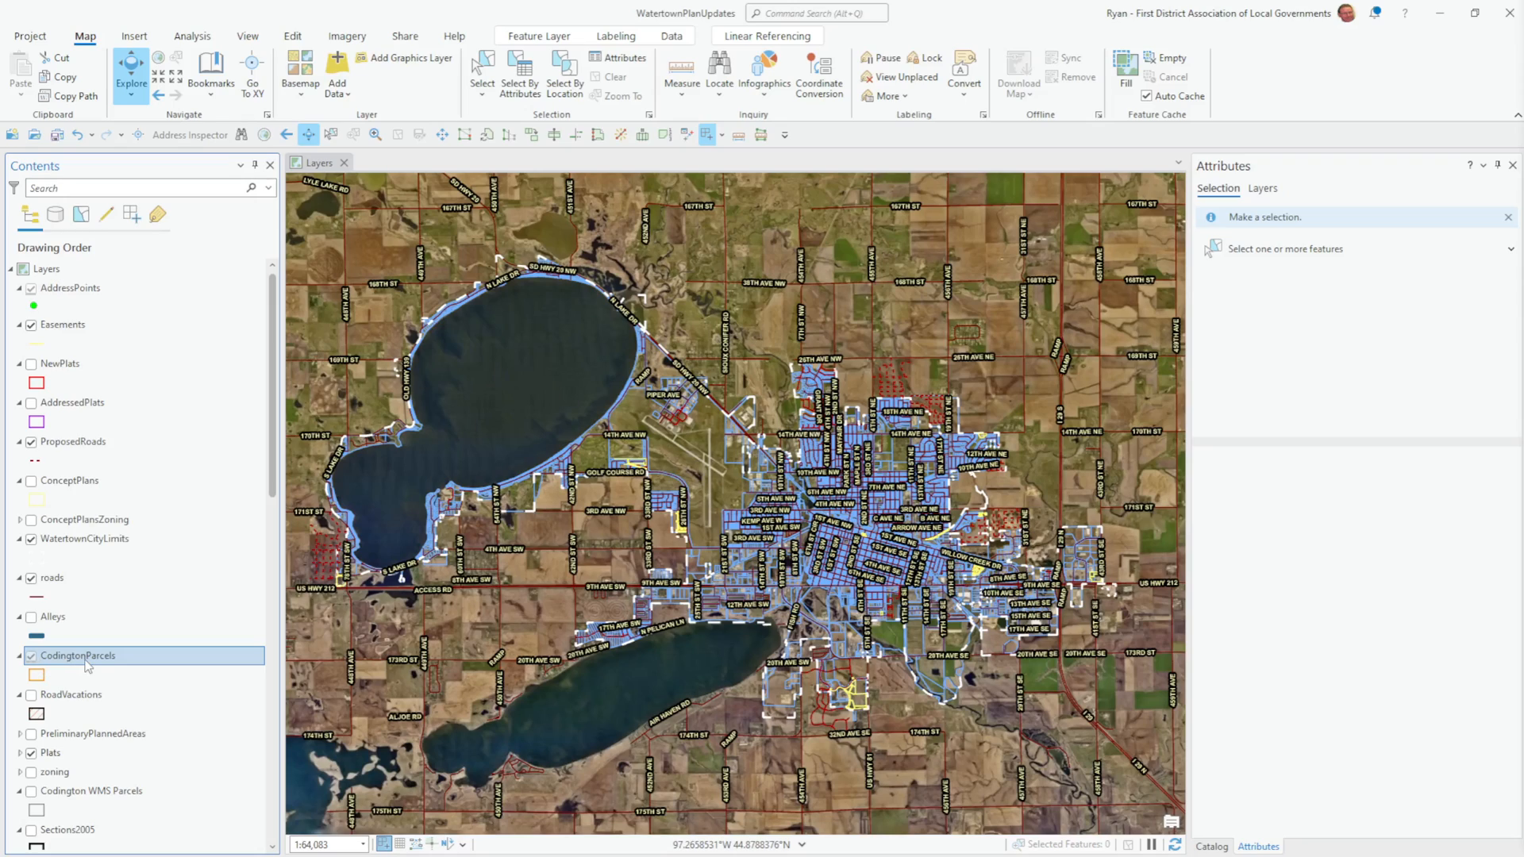
left_click_drag(77, 663, 115, 316)
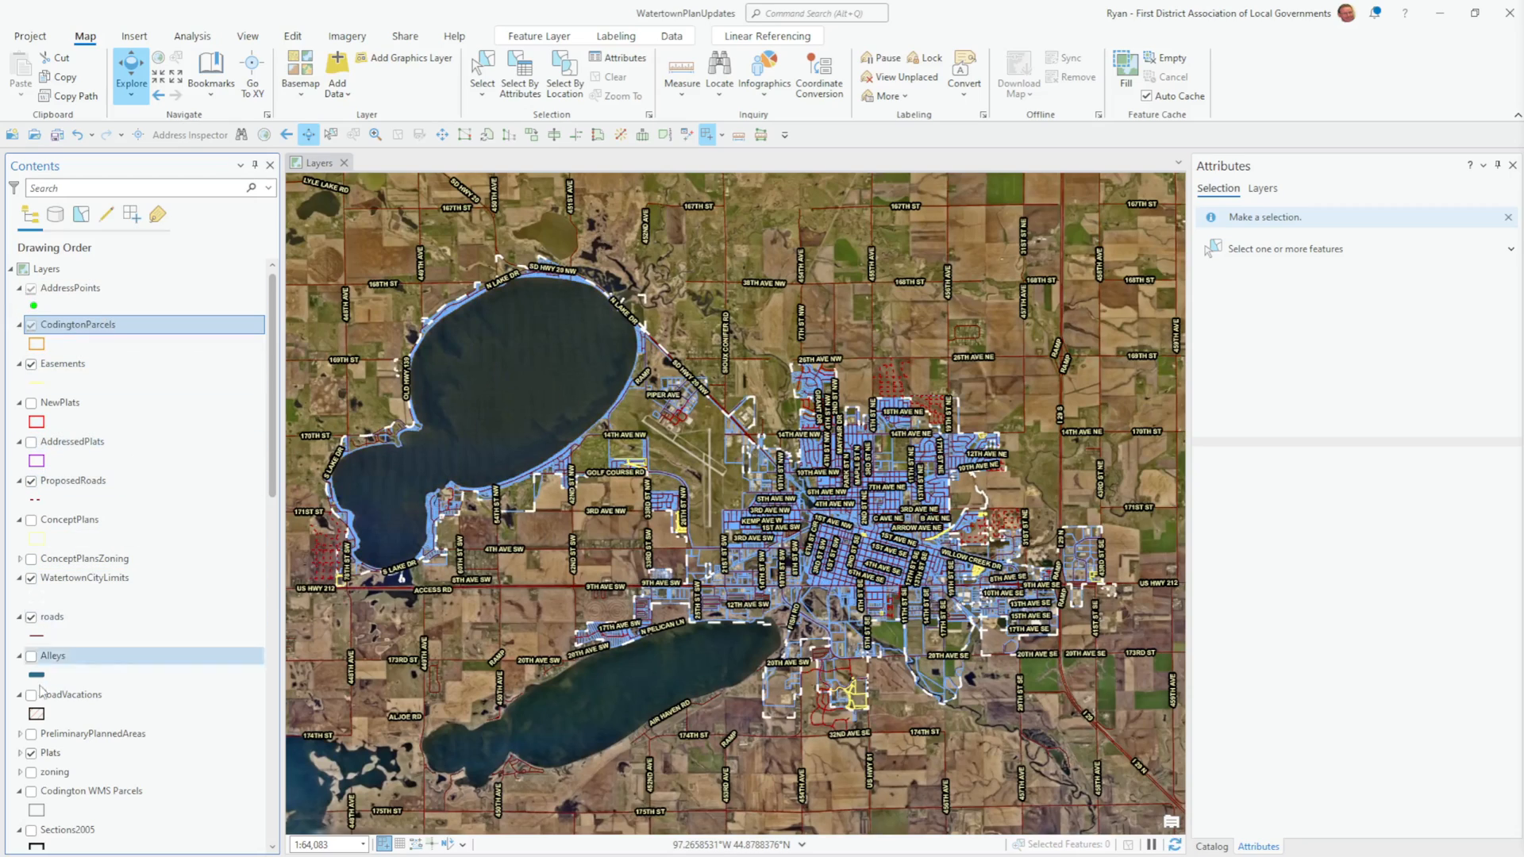
left_click_drag(56, 782, 143, 379)
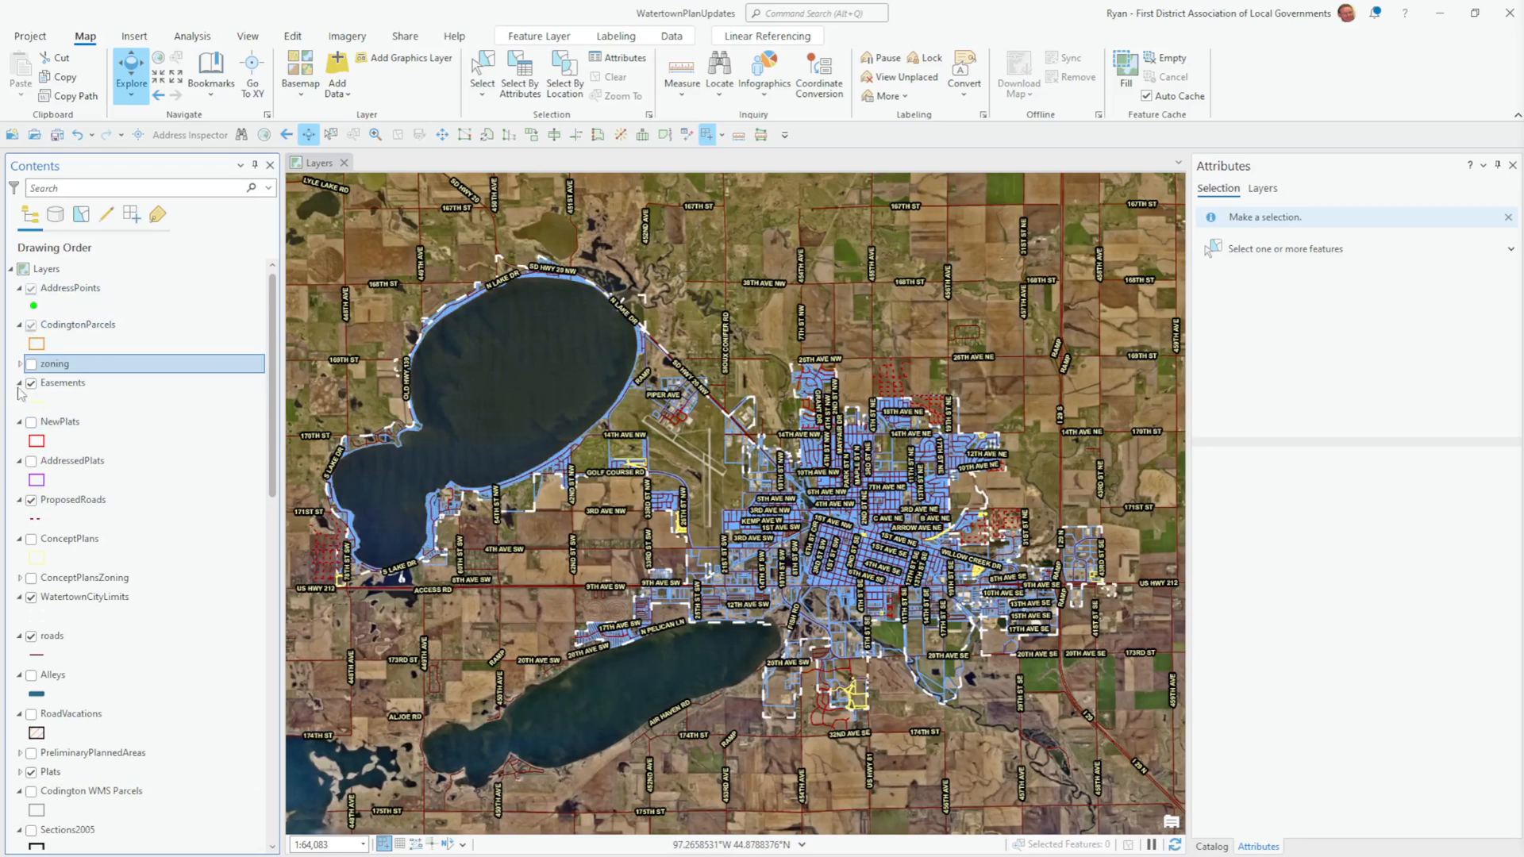
Turn on the zoning layer and turn off the AddressPoints layer.
left_click(30, 365)
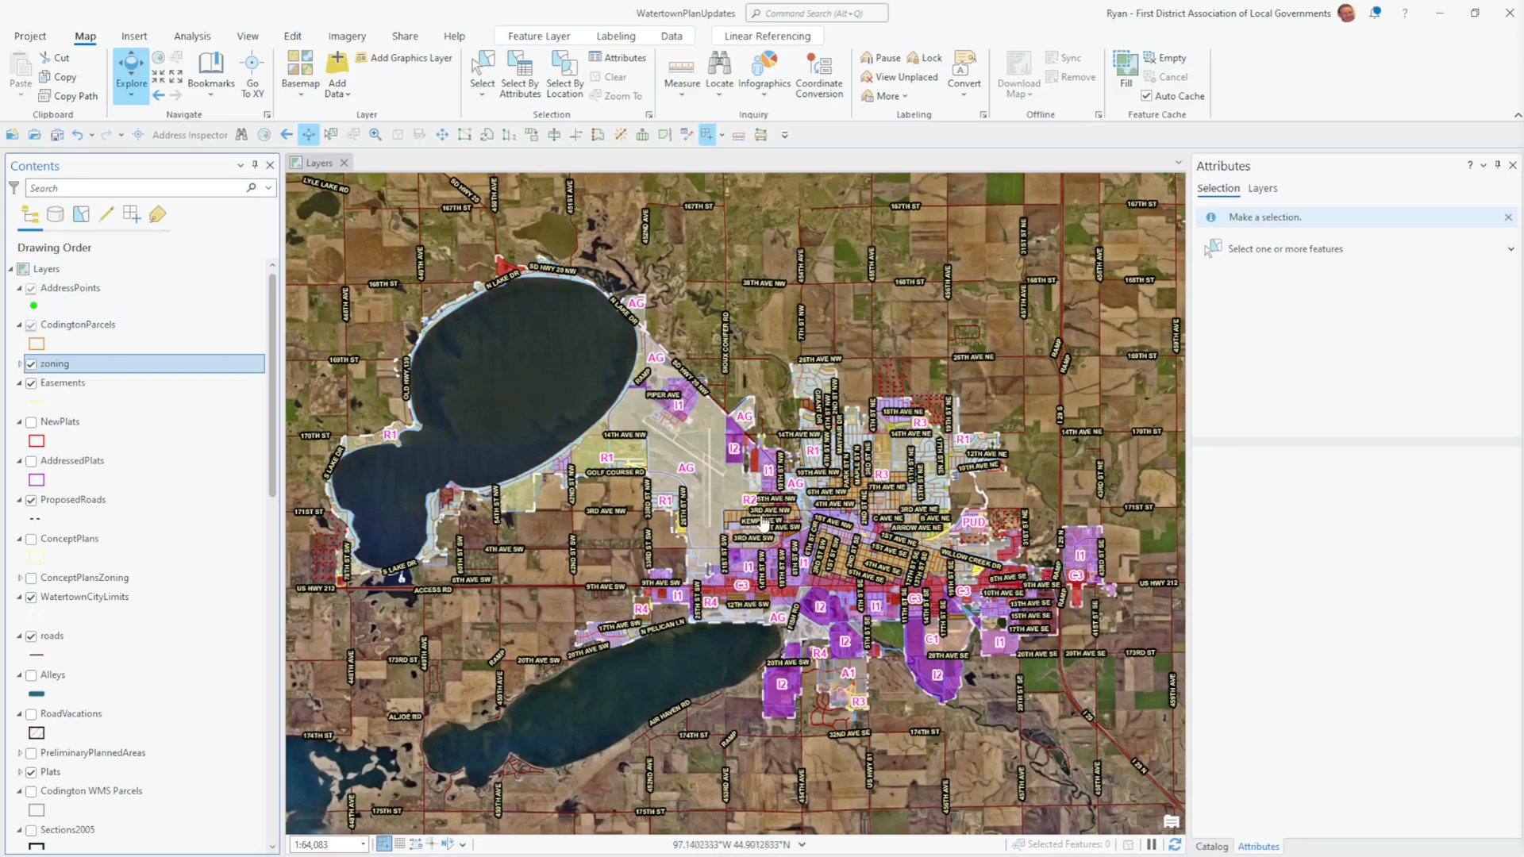
scroll(859, 530, "down", 3)
scroll(858, 530, "up", 5)
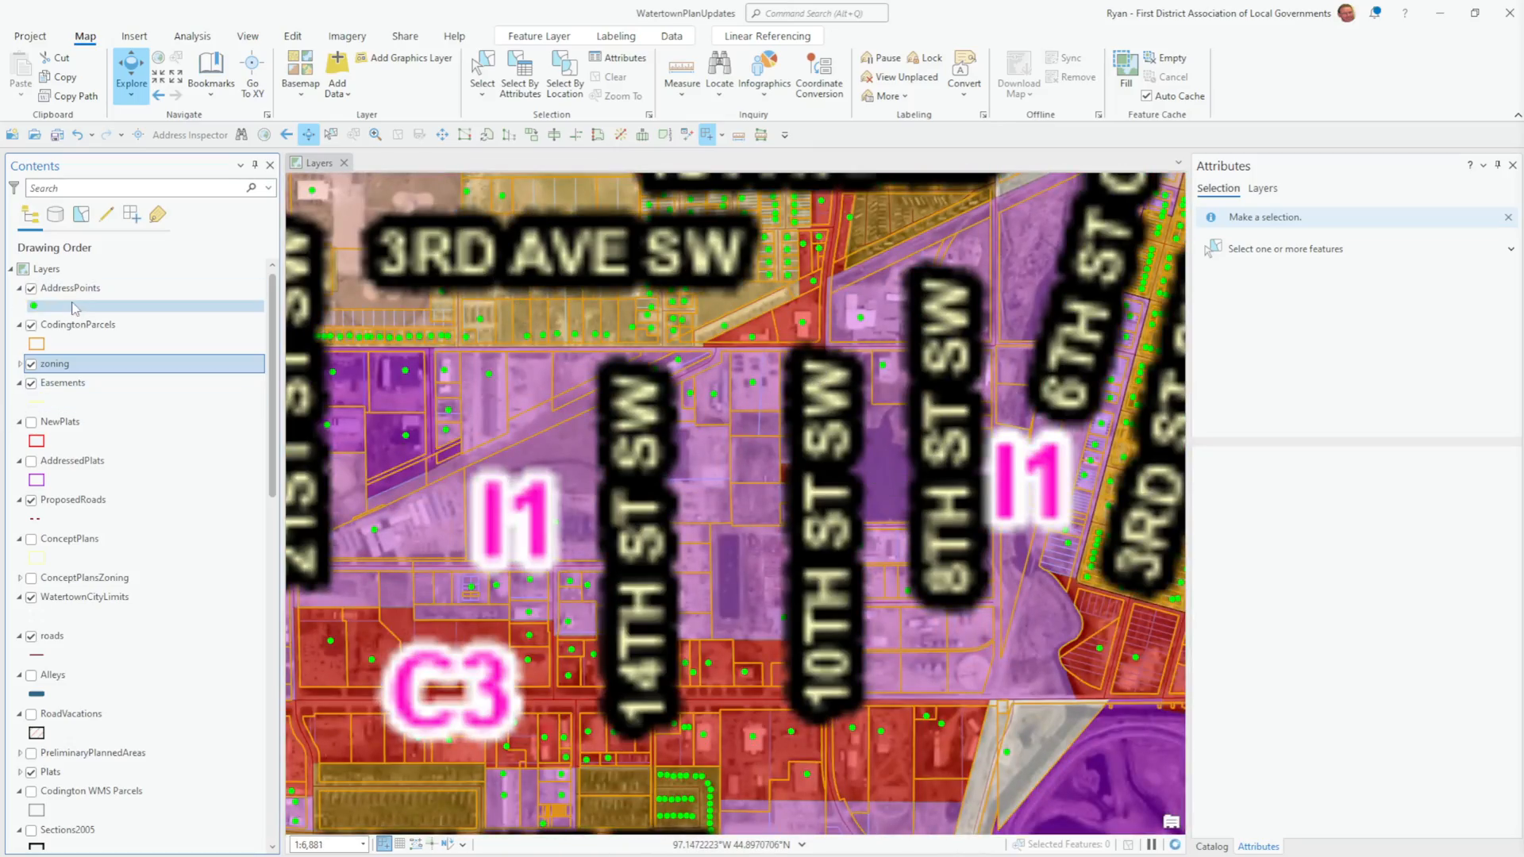
left_click(32, 288)
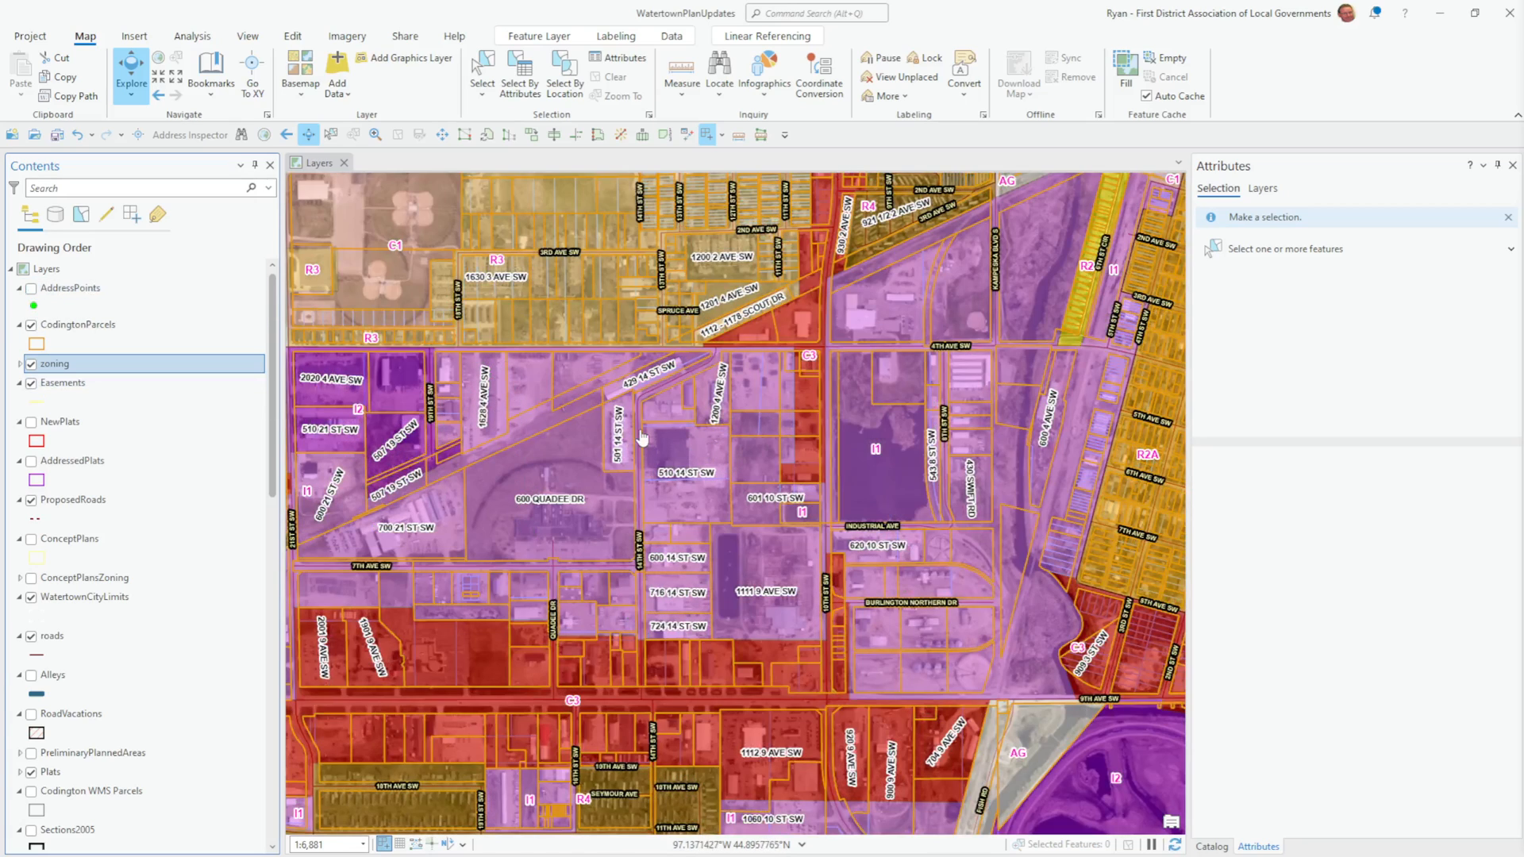
Open the CodingtonParcels attribute table and dock it below the map.
left_click(92, 327)
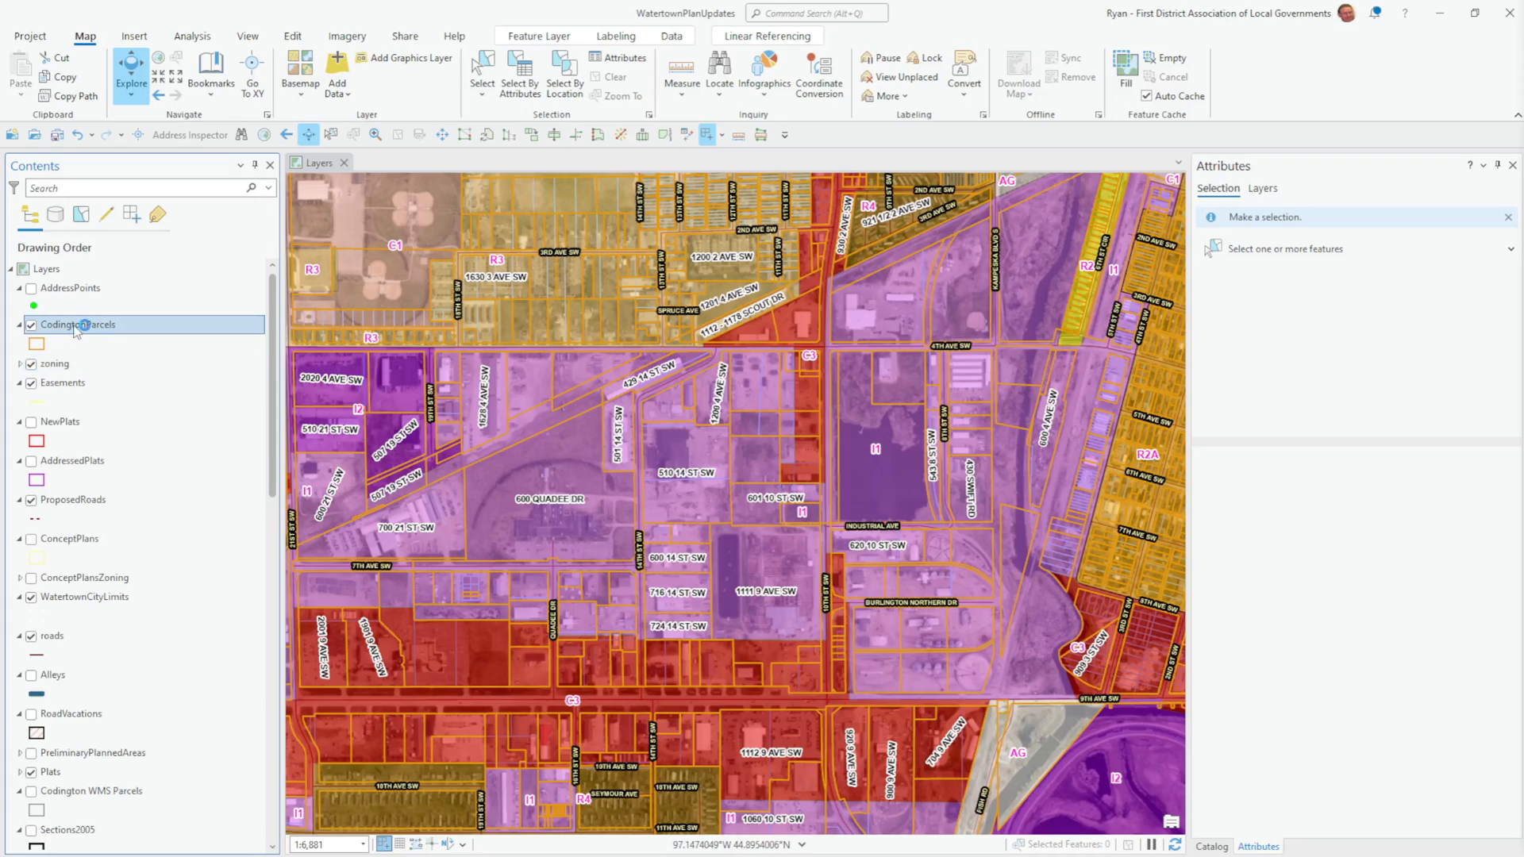
right_click(77, 327)
left_click(130, 373)
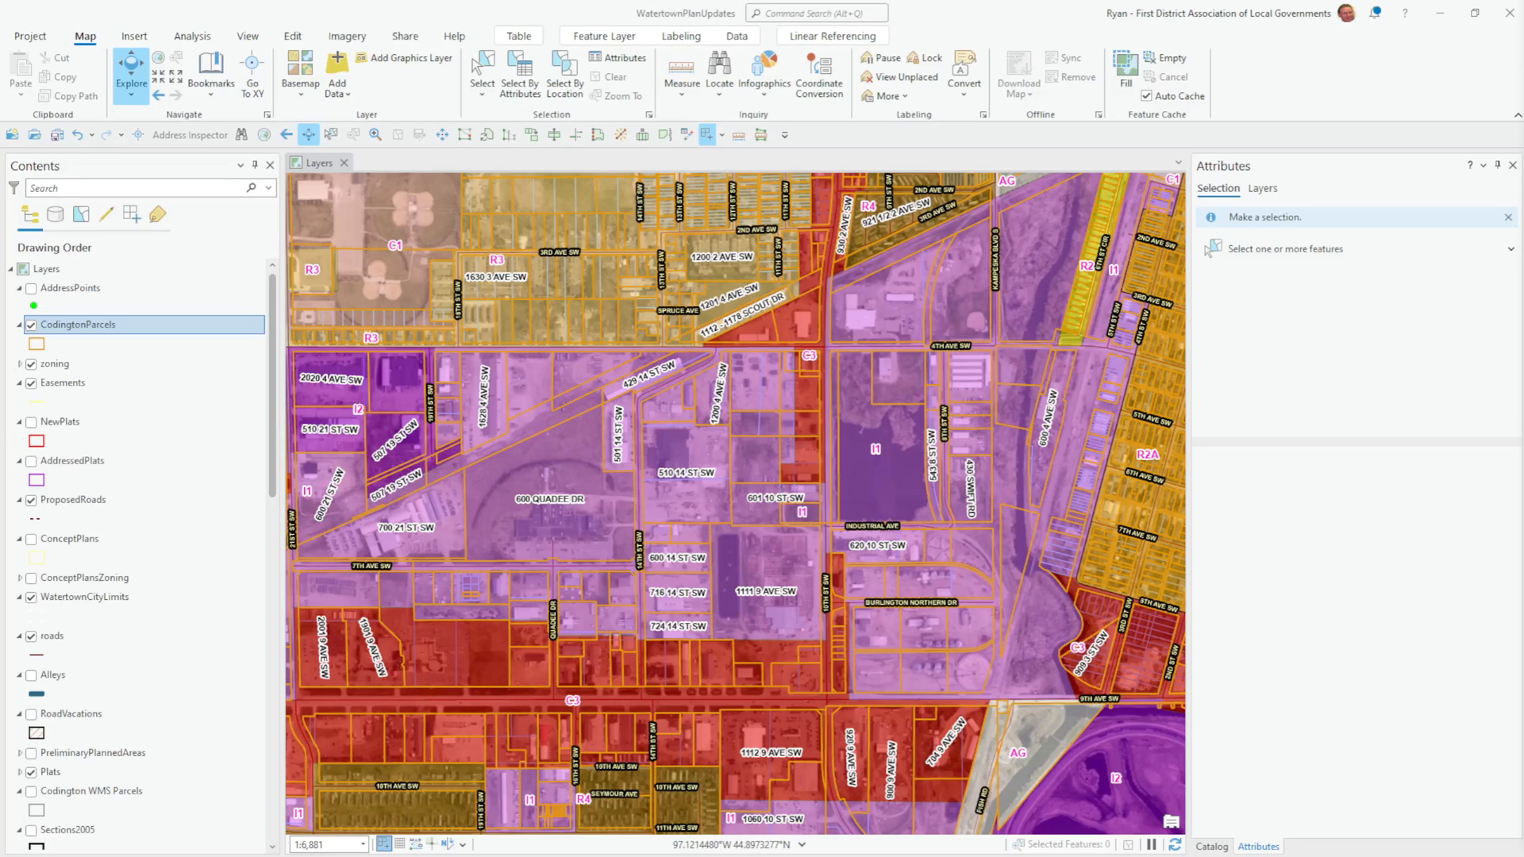
left_click_drag(1523, 530, 494, 587)
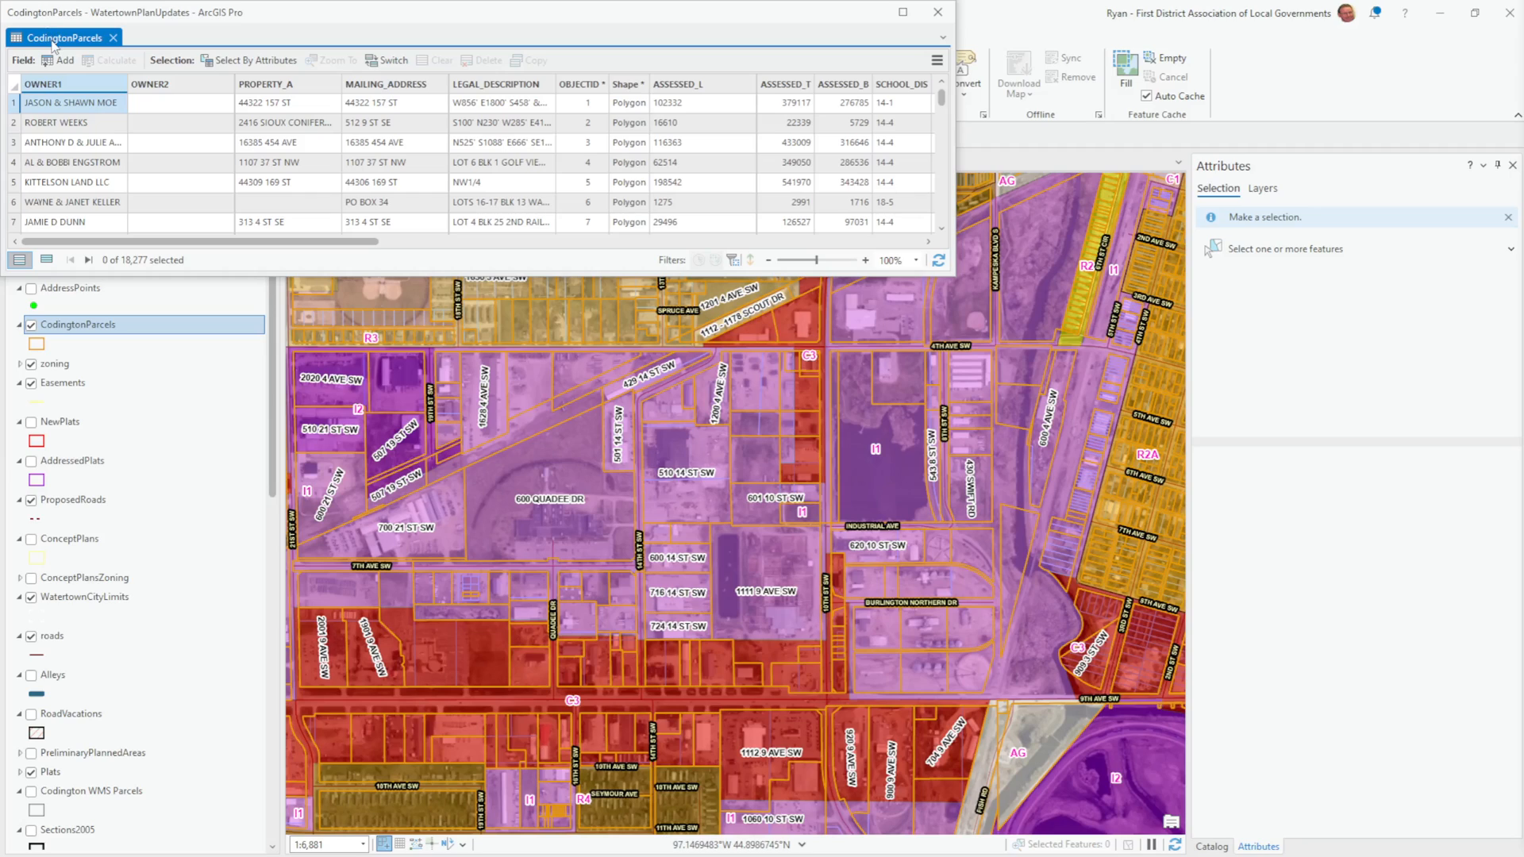
left_click_drag(54, 44, 736, 543)
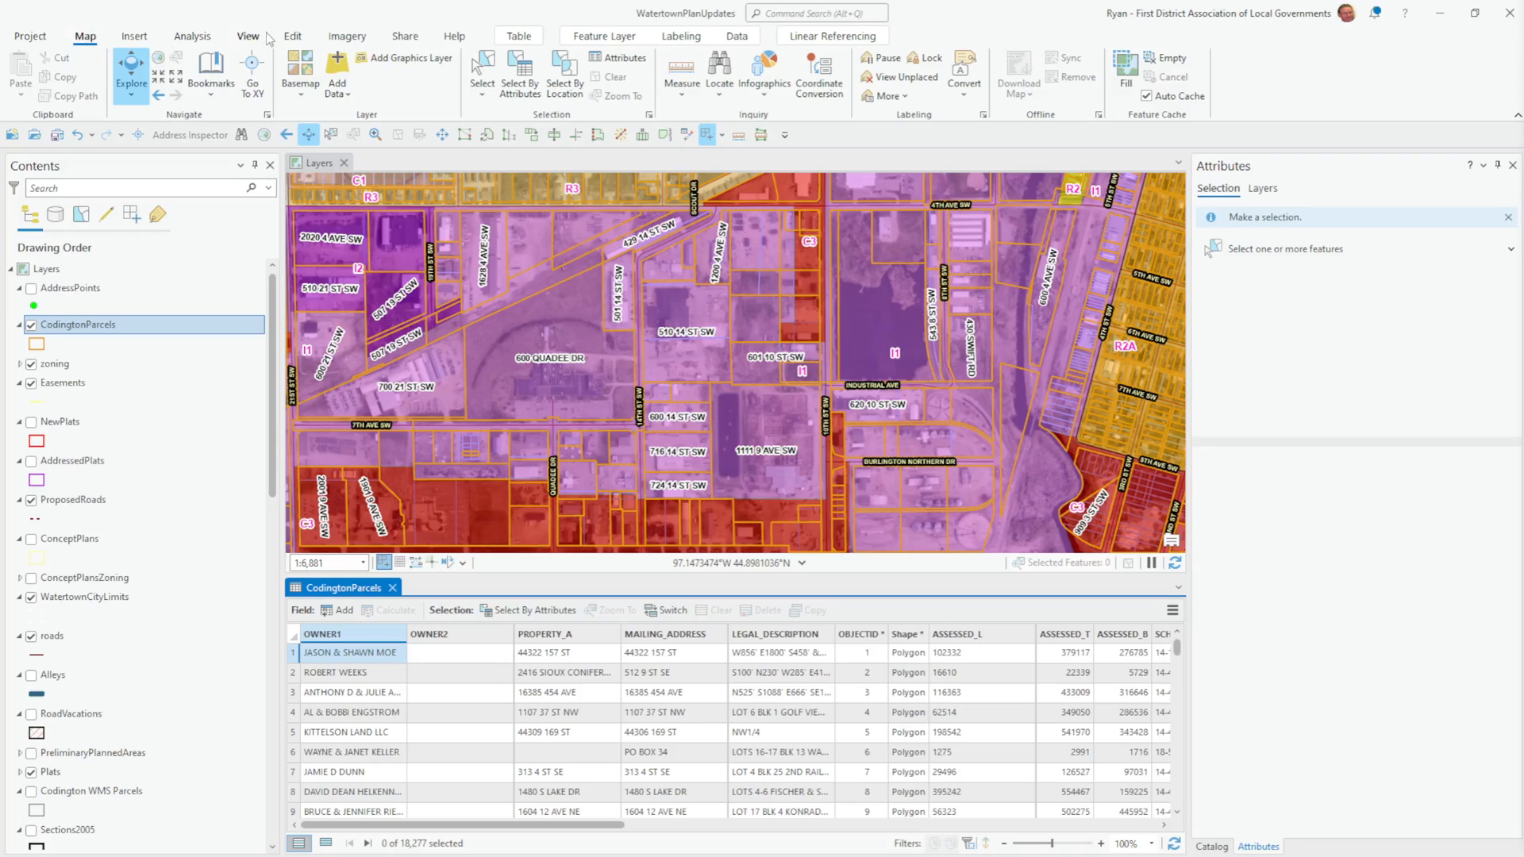
Select the CodingtonParcels features by attributes where OWNER1 contains the text CITY OF WATERTOWN, as a new selection.
left_click(523, 79)
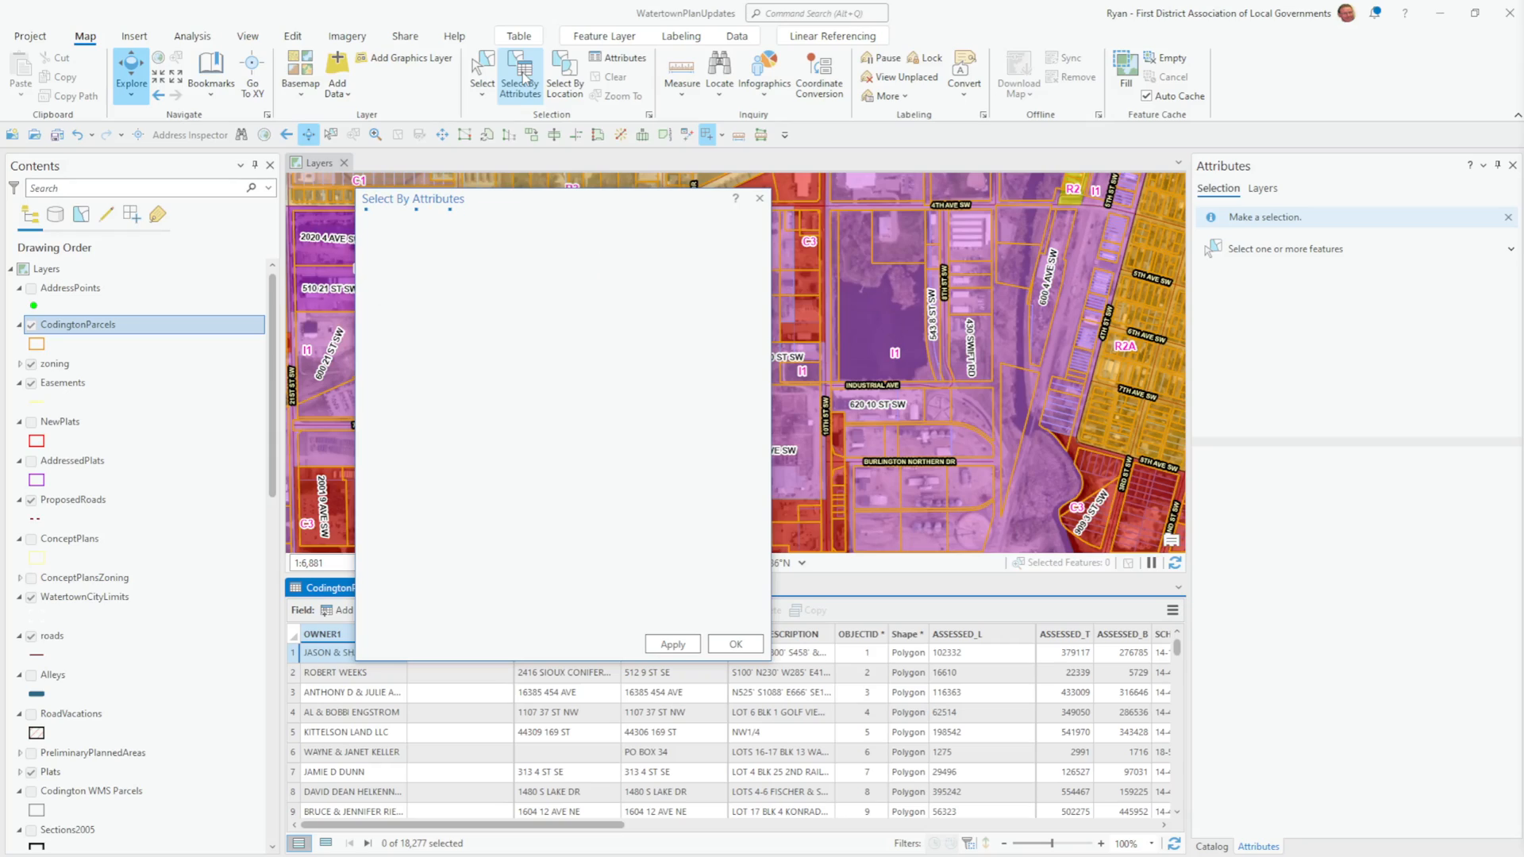
left_click(754, 365)
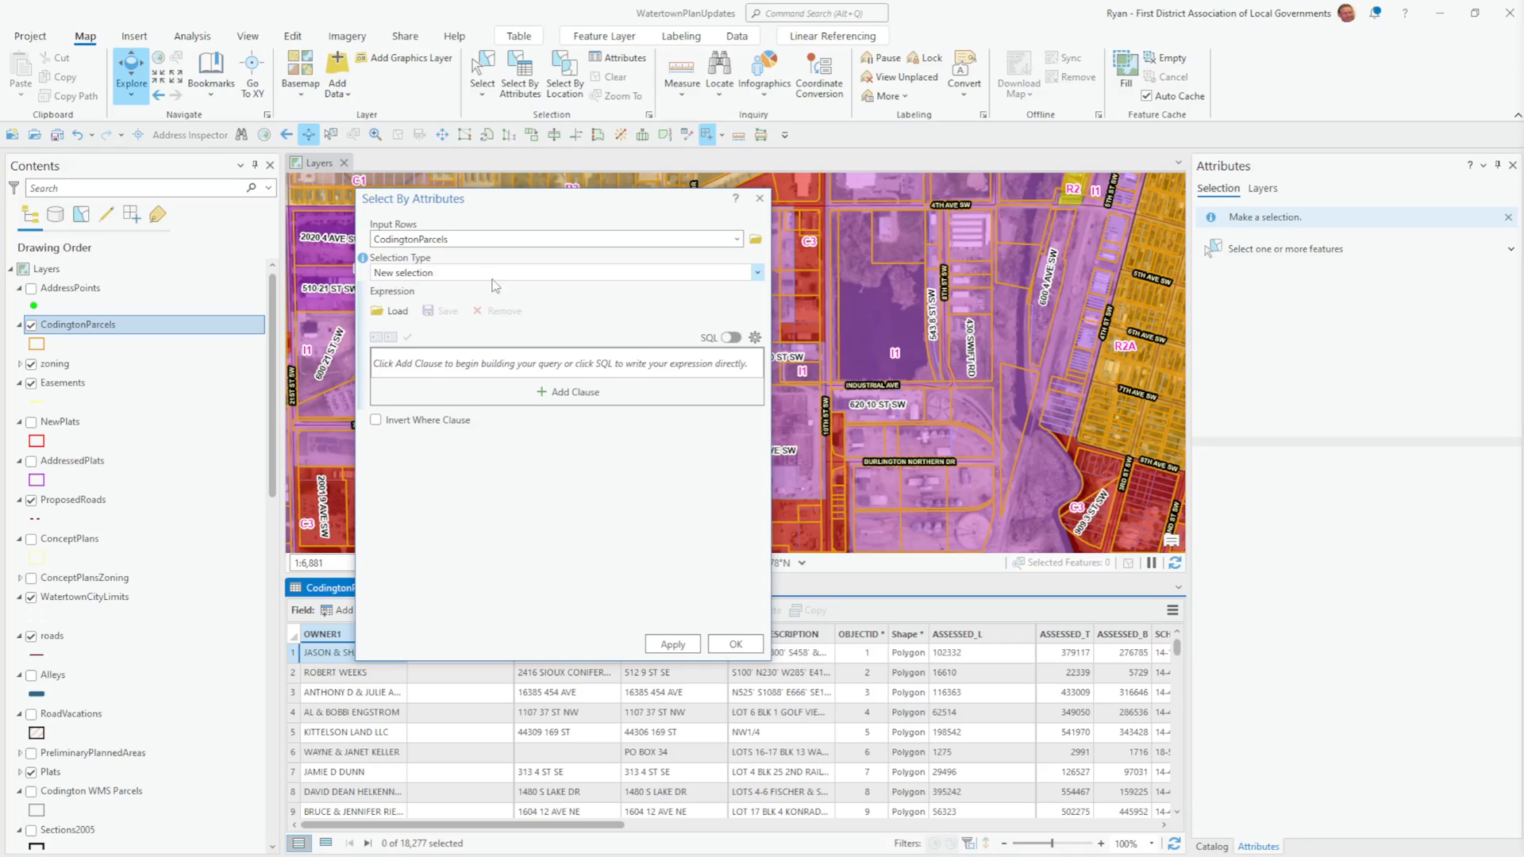
left_click(568, 394)
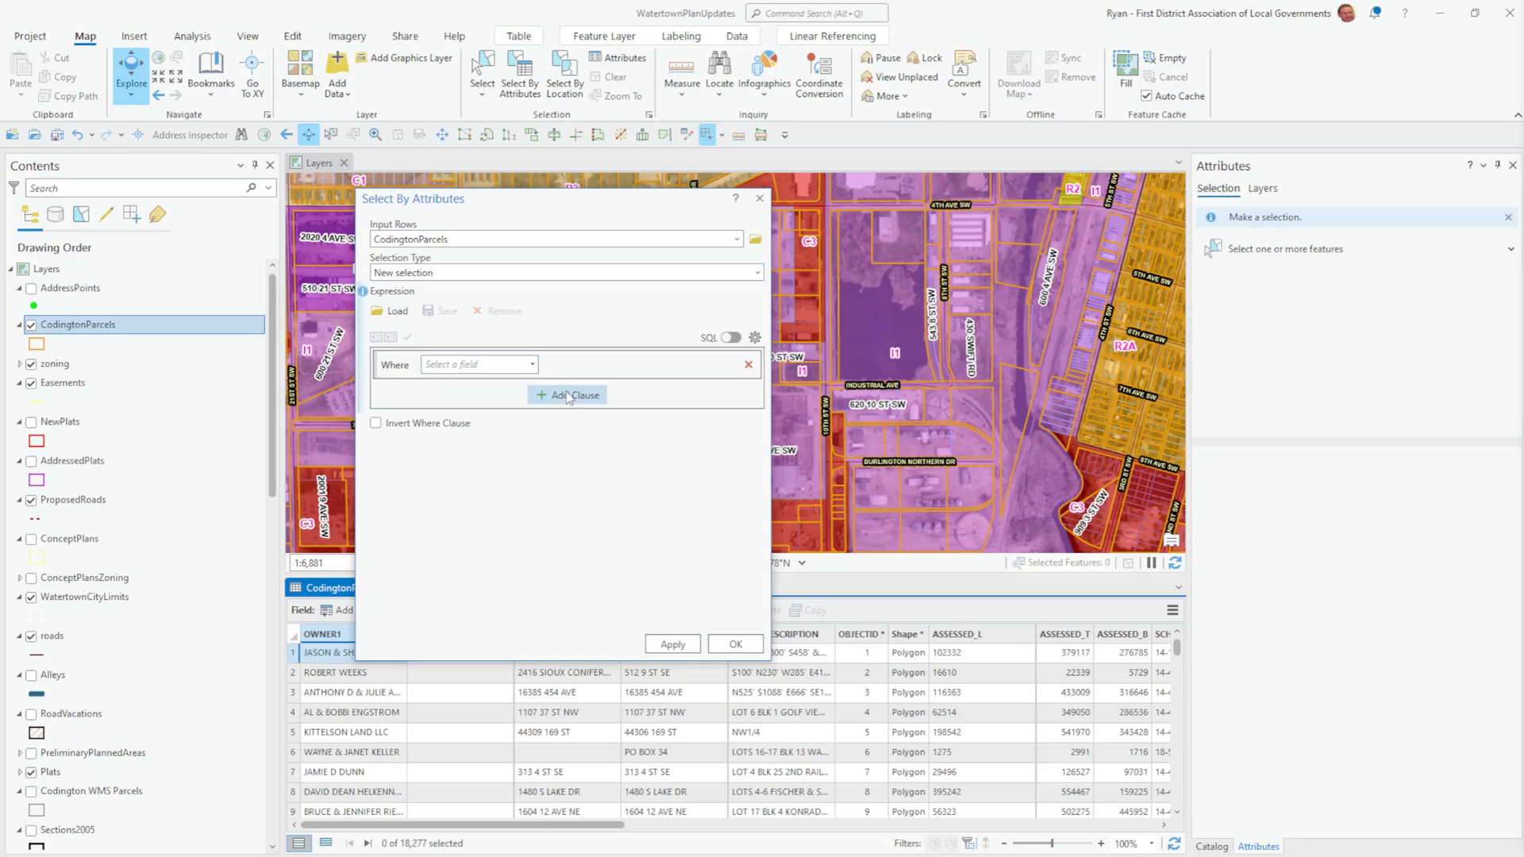
left_click(532, 364)
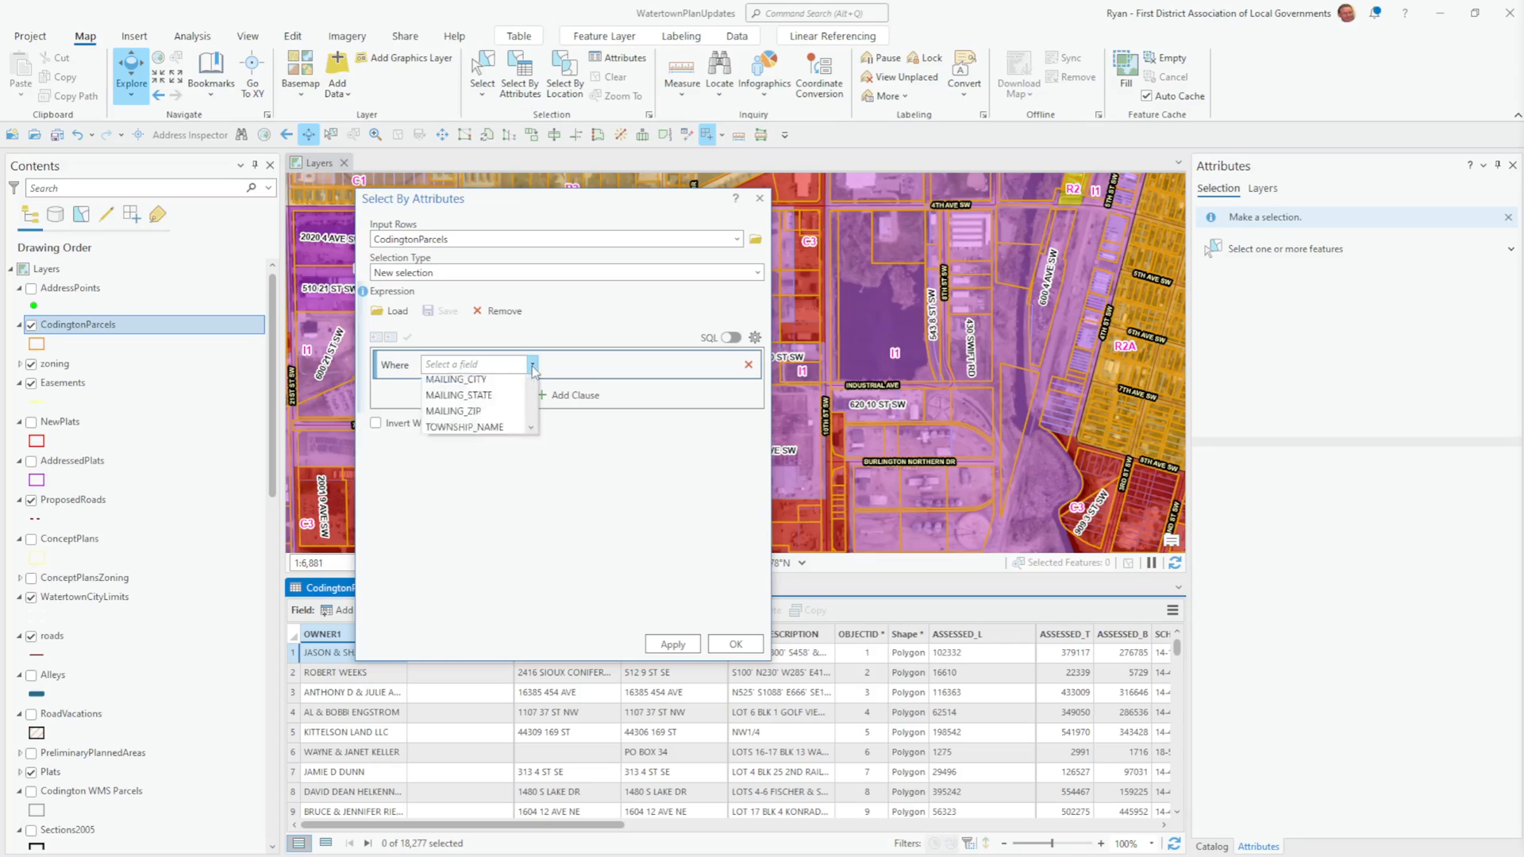
left_click(479, 386)
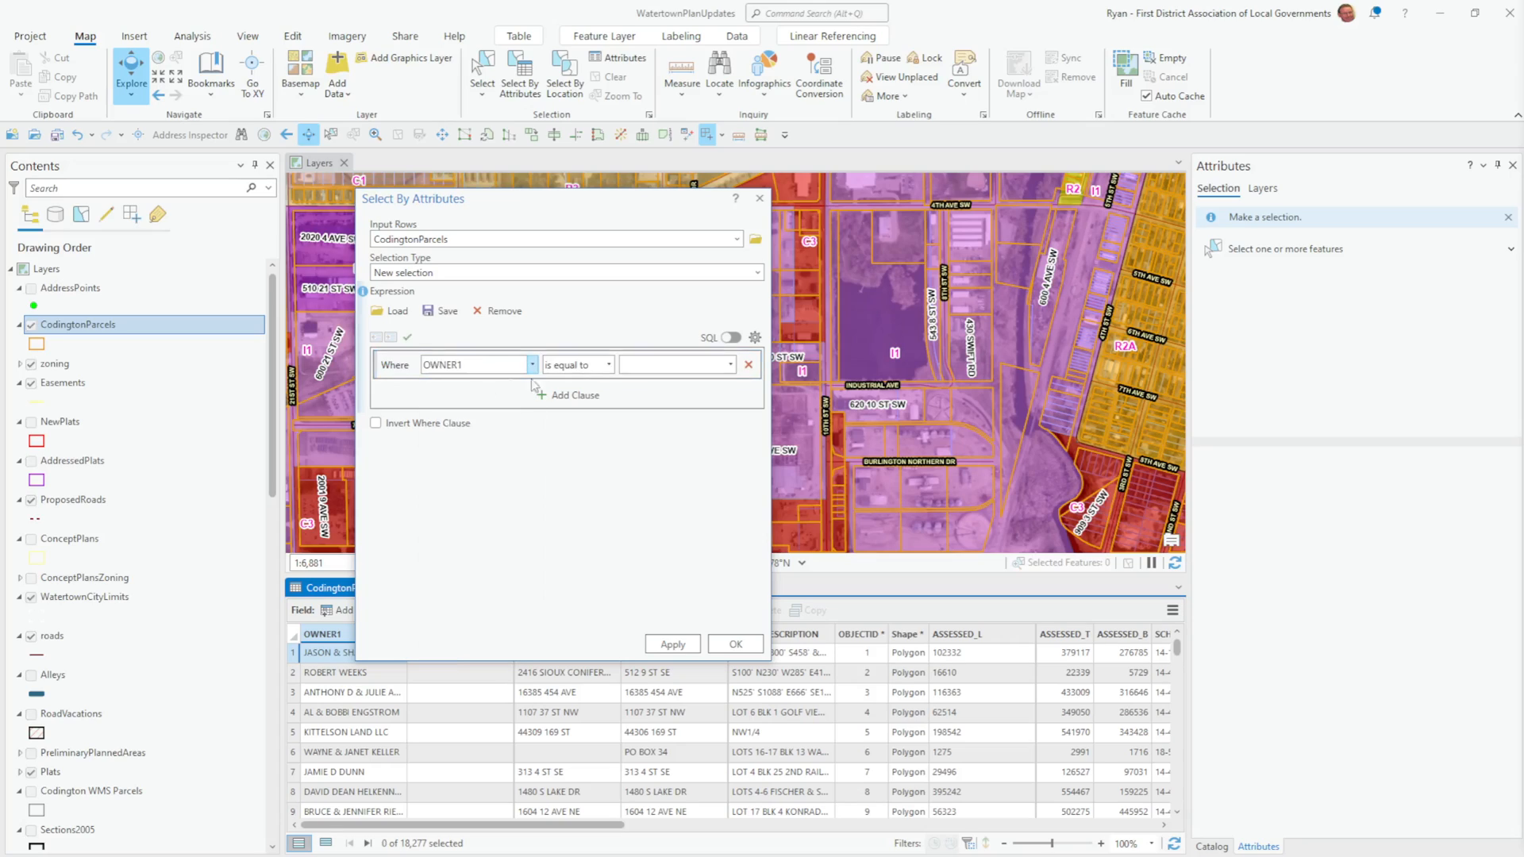
left_click(609, 365)
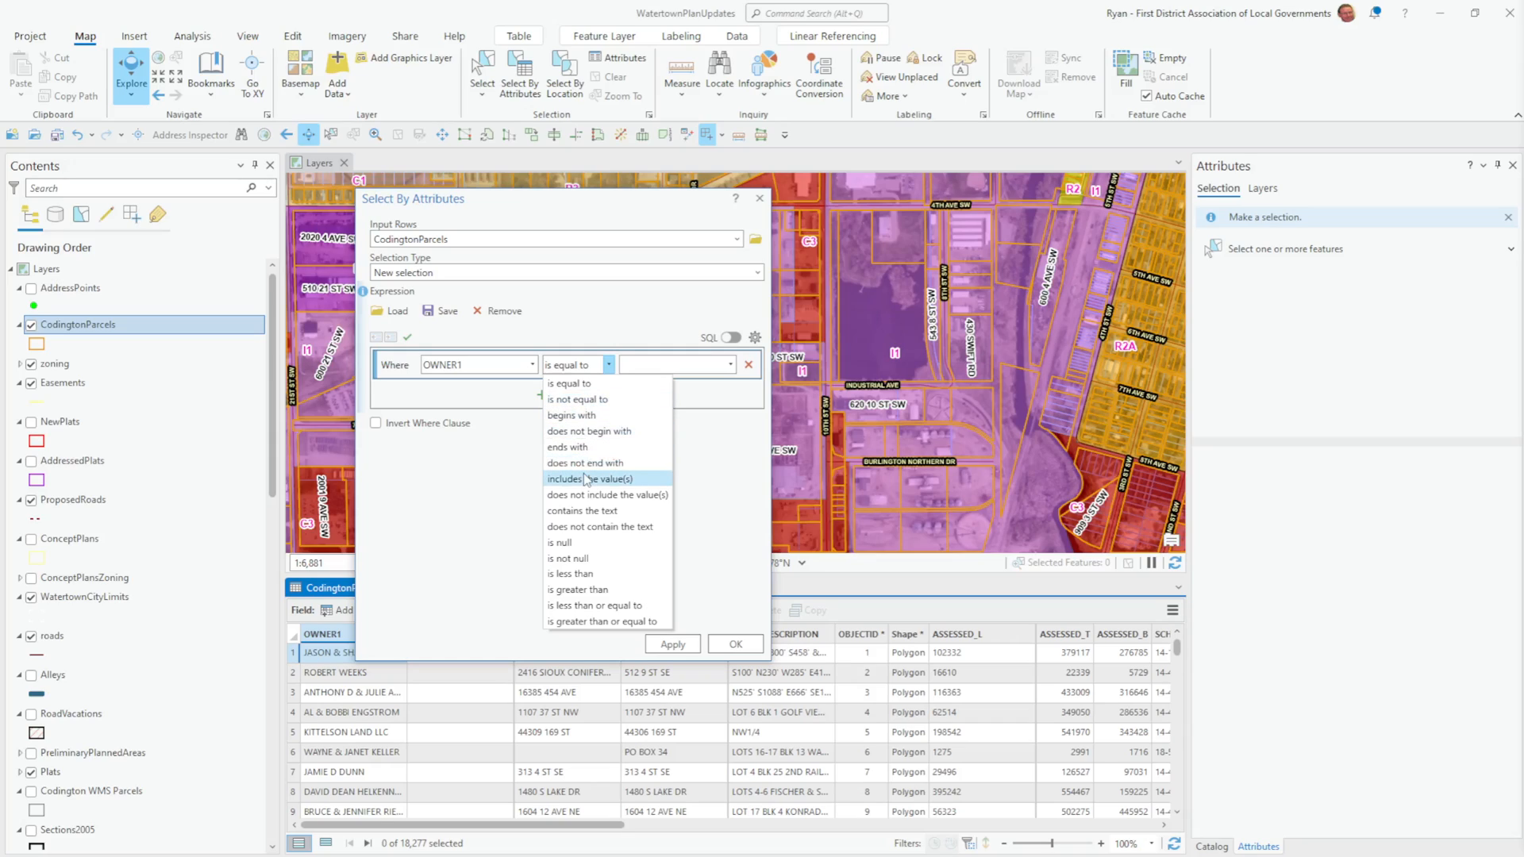
left_click(577, 511)
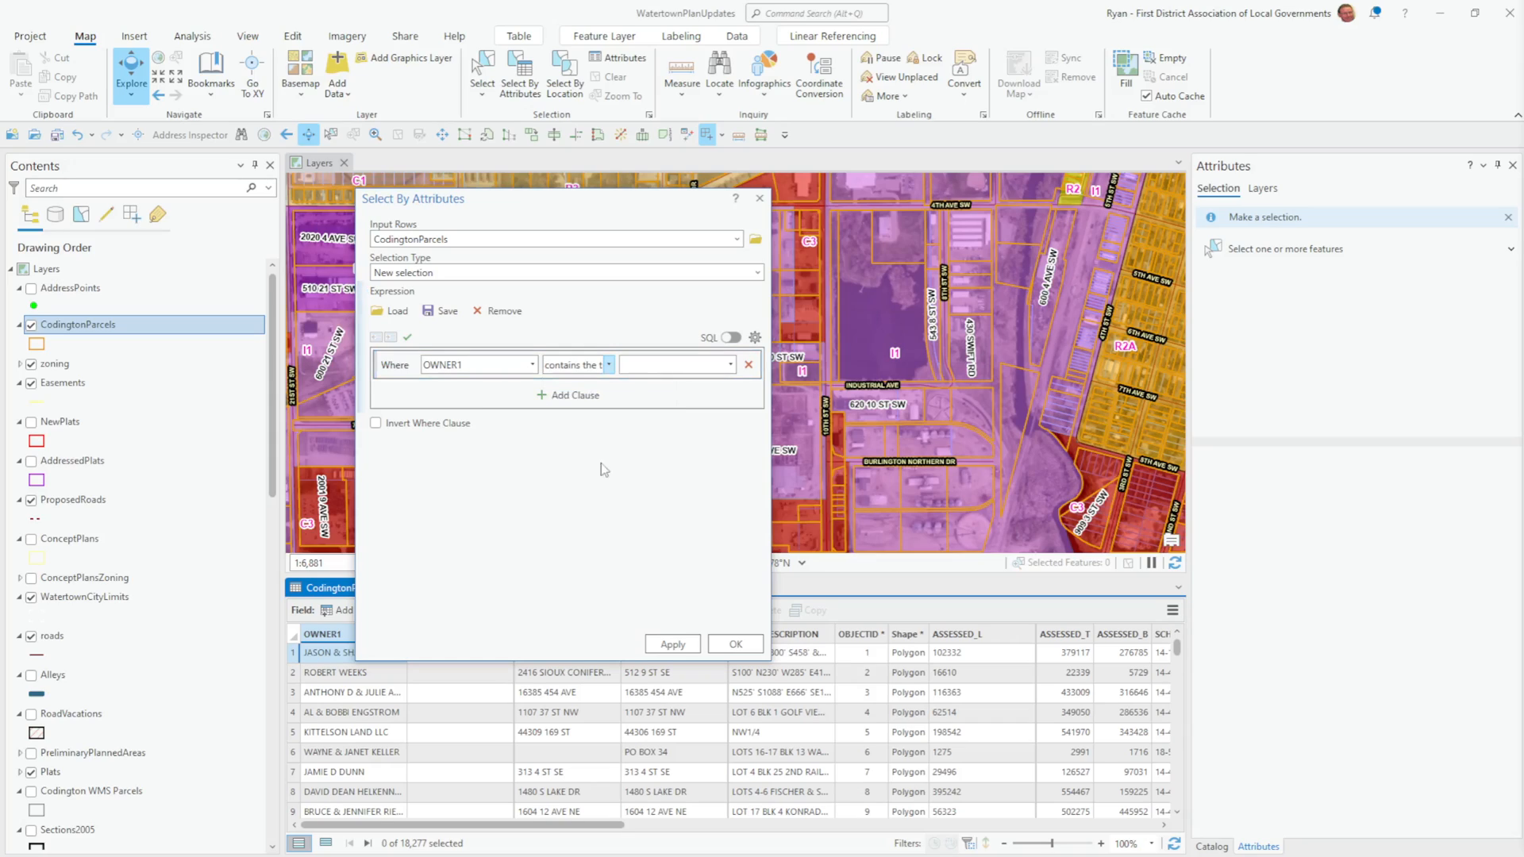
left_click(650, 363)
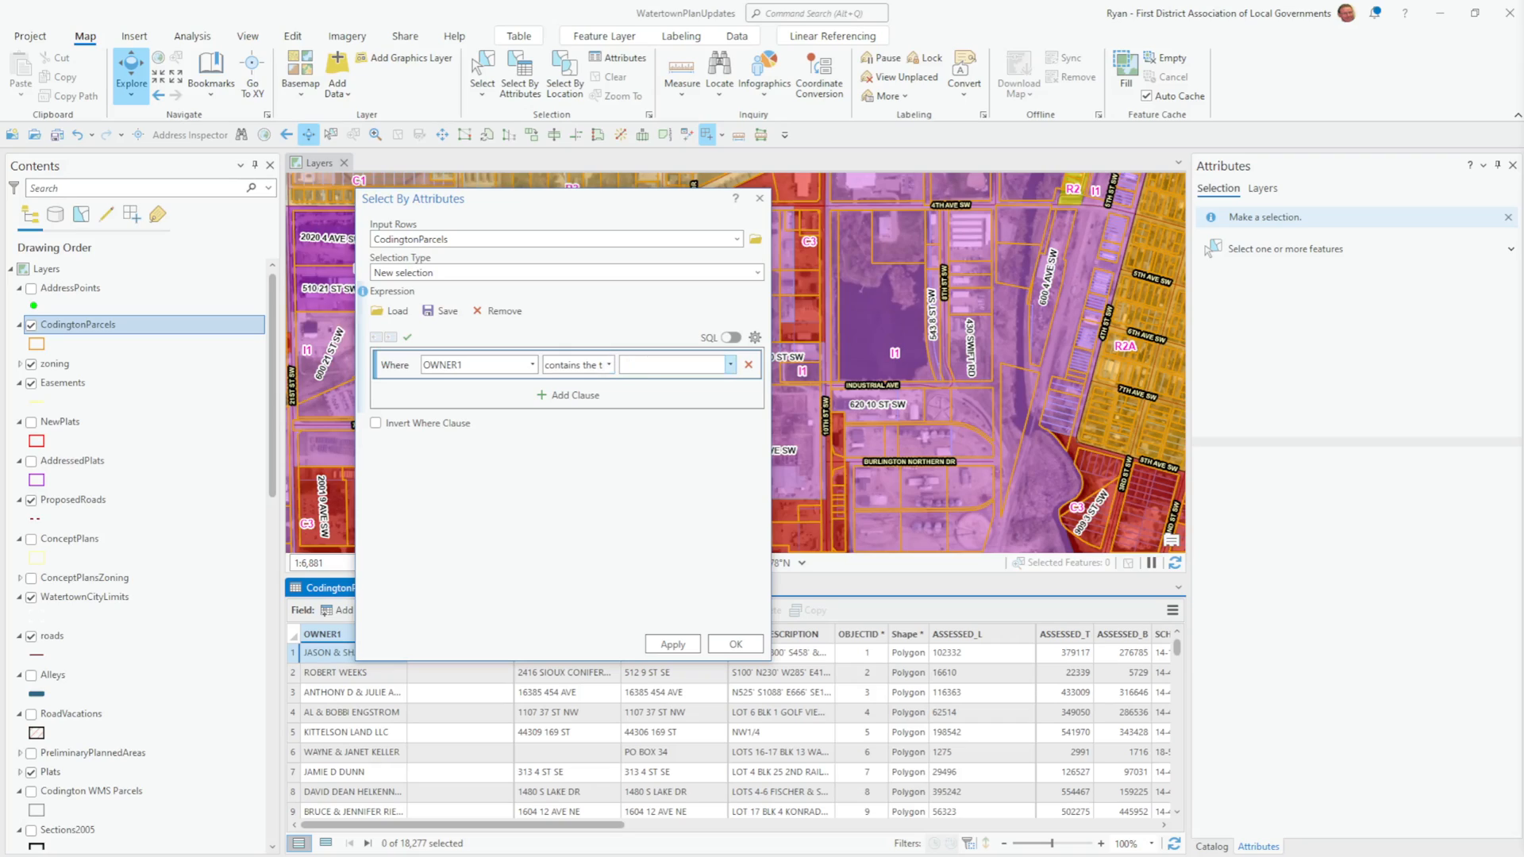
type("CITY OF WATERTOWN")
left_click(672, 645)
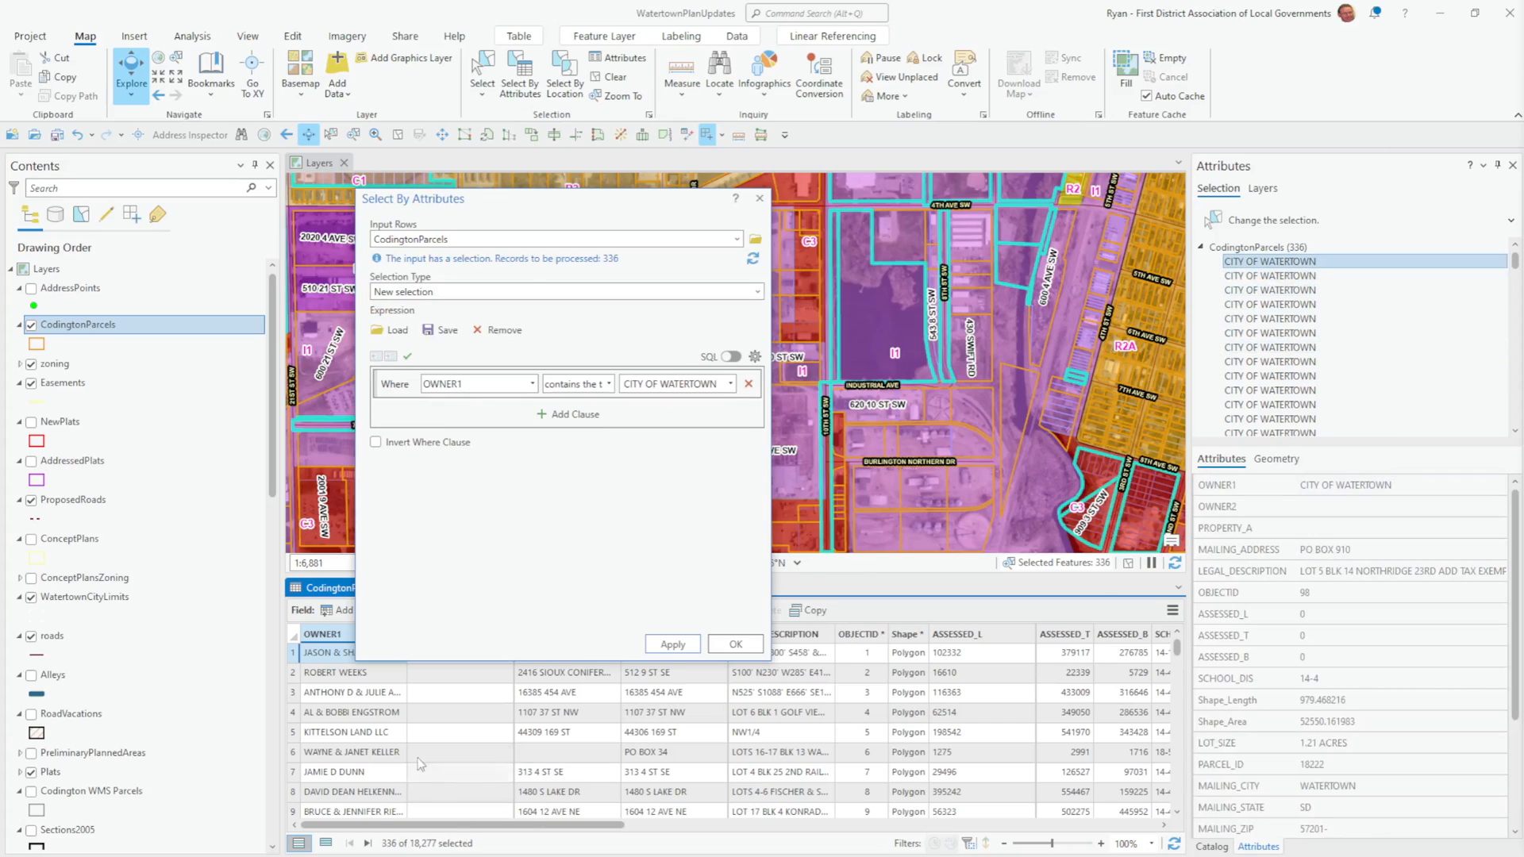
Show only the selected records in the parcel attribute table and get the Select By Attributes dialog out of the way.
left_click_drag(607, 198, 742, 186)
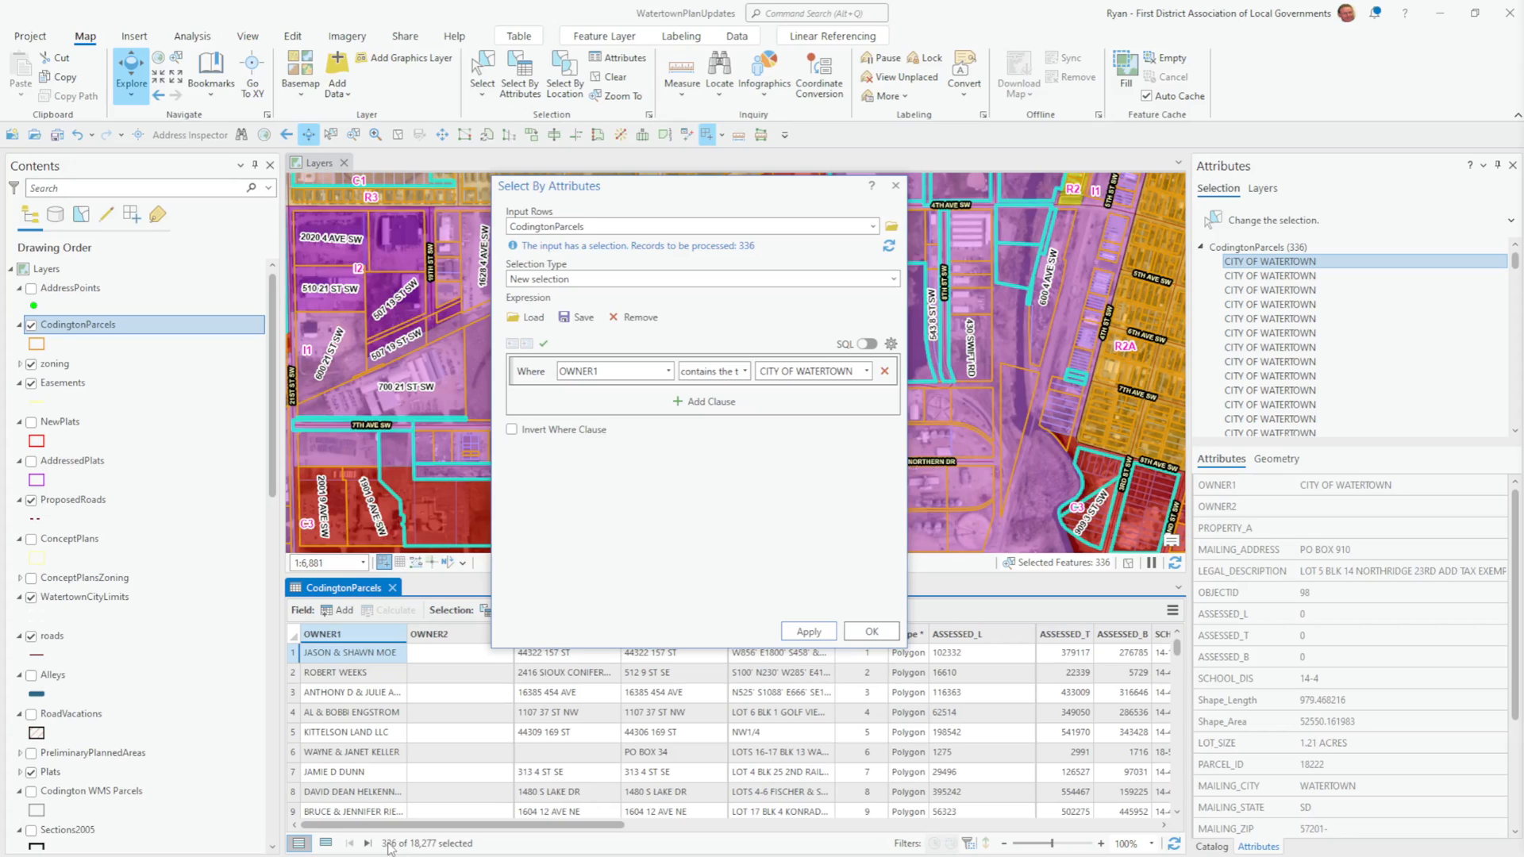
left_click(326, 843)
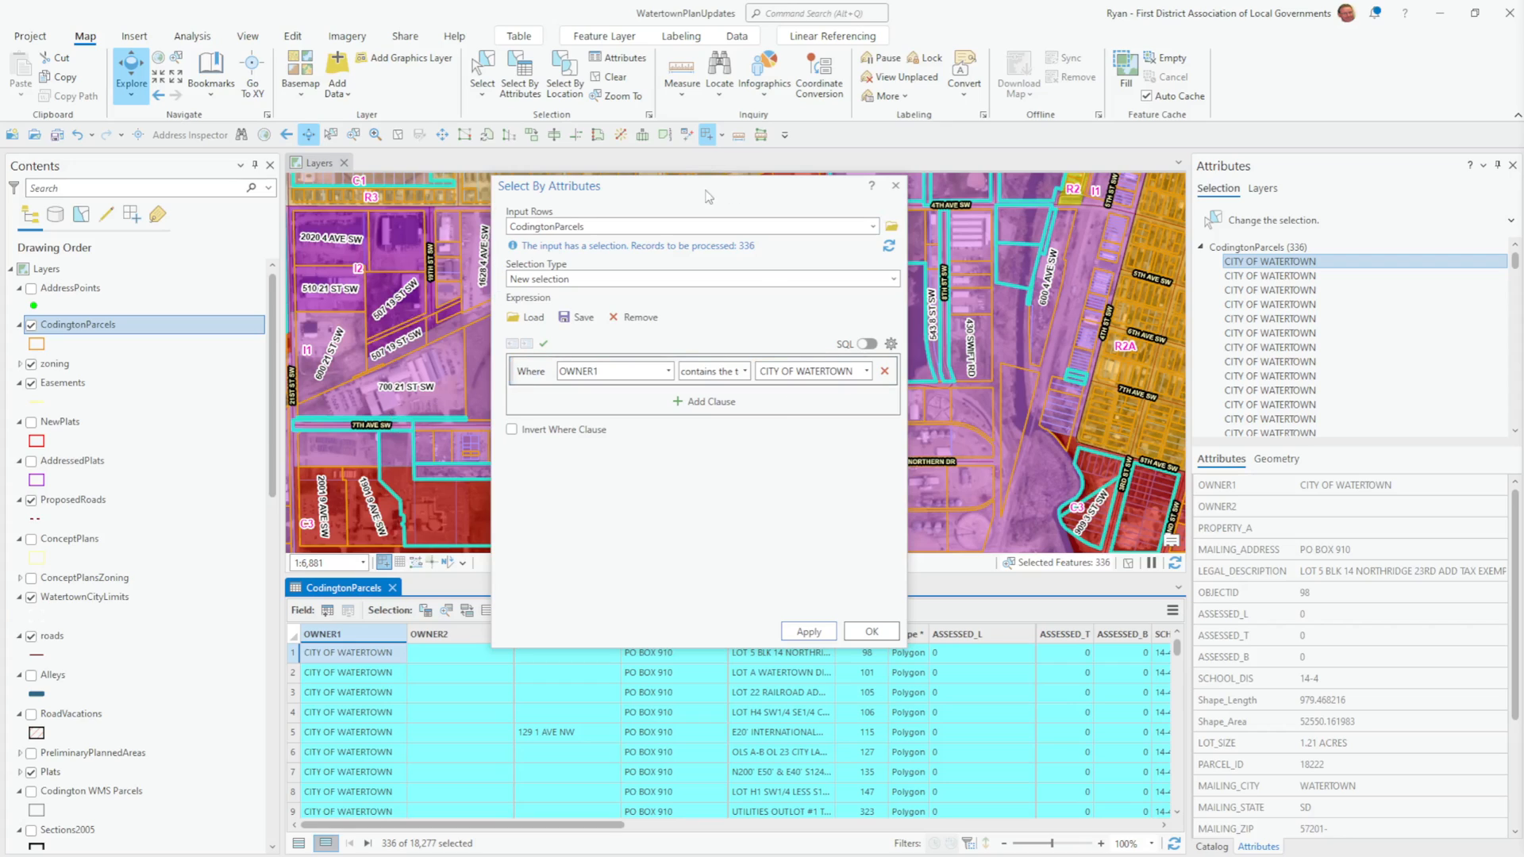
left_click_drag(695, 193, 1523, 294)
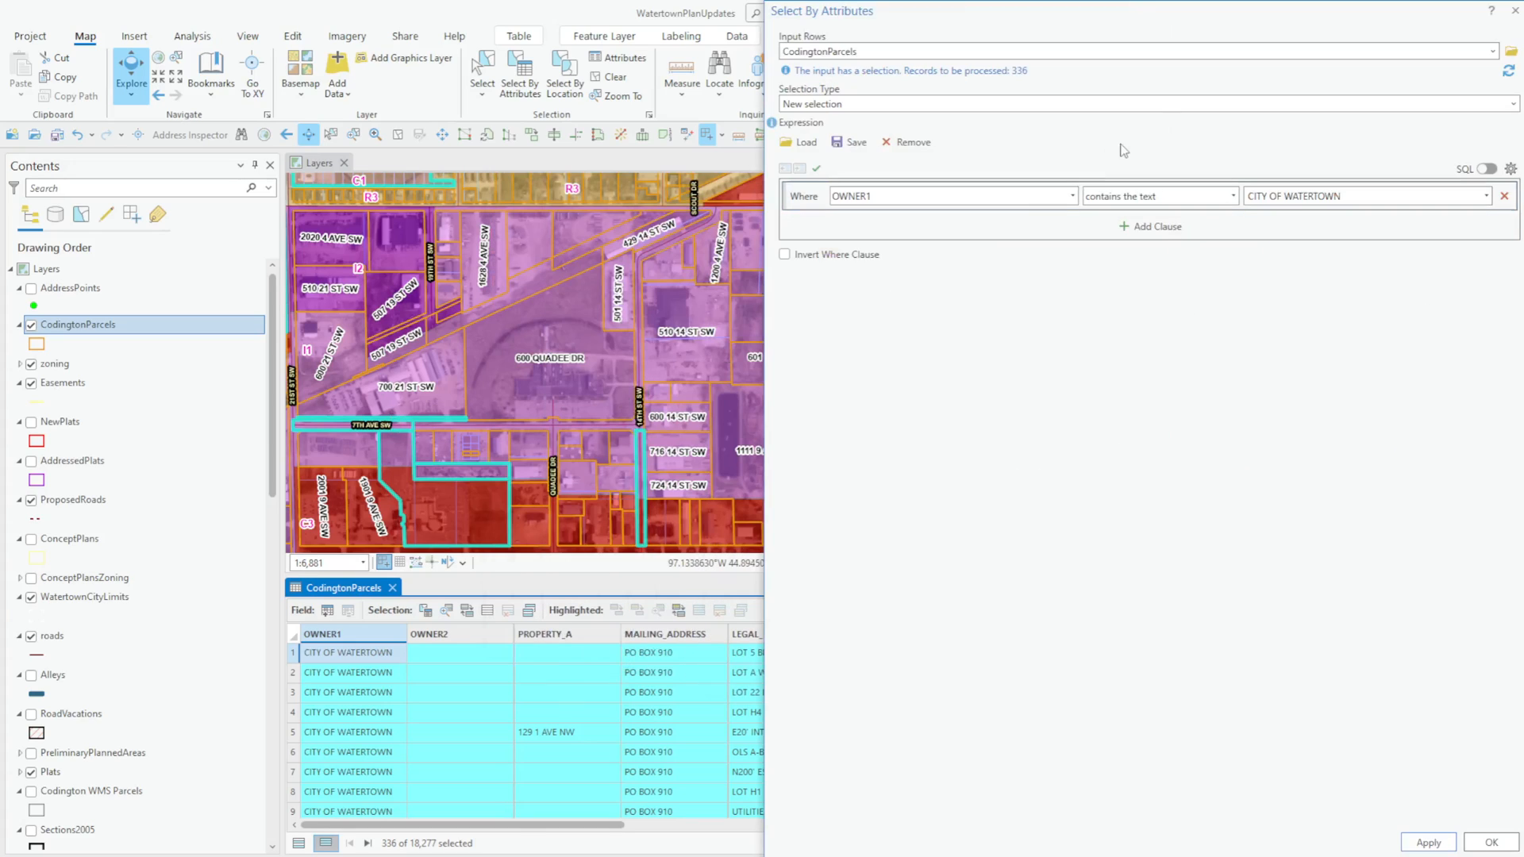
left_click_drag(1082, 22, 1523, 311)
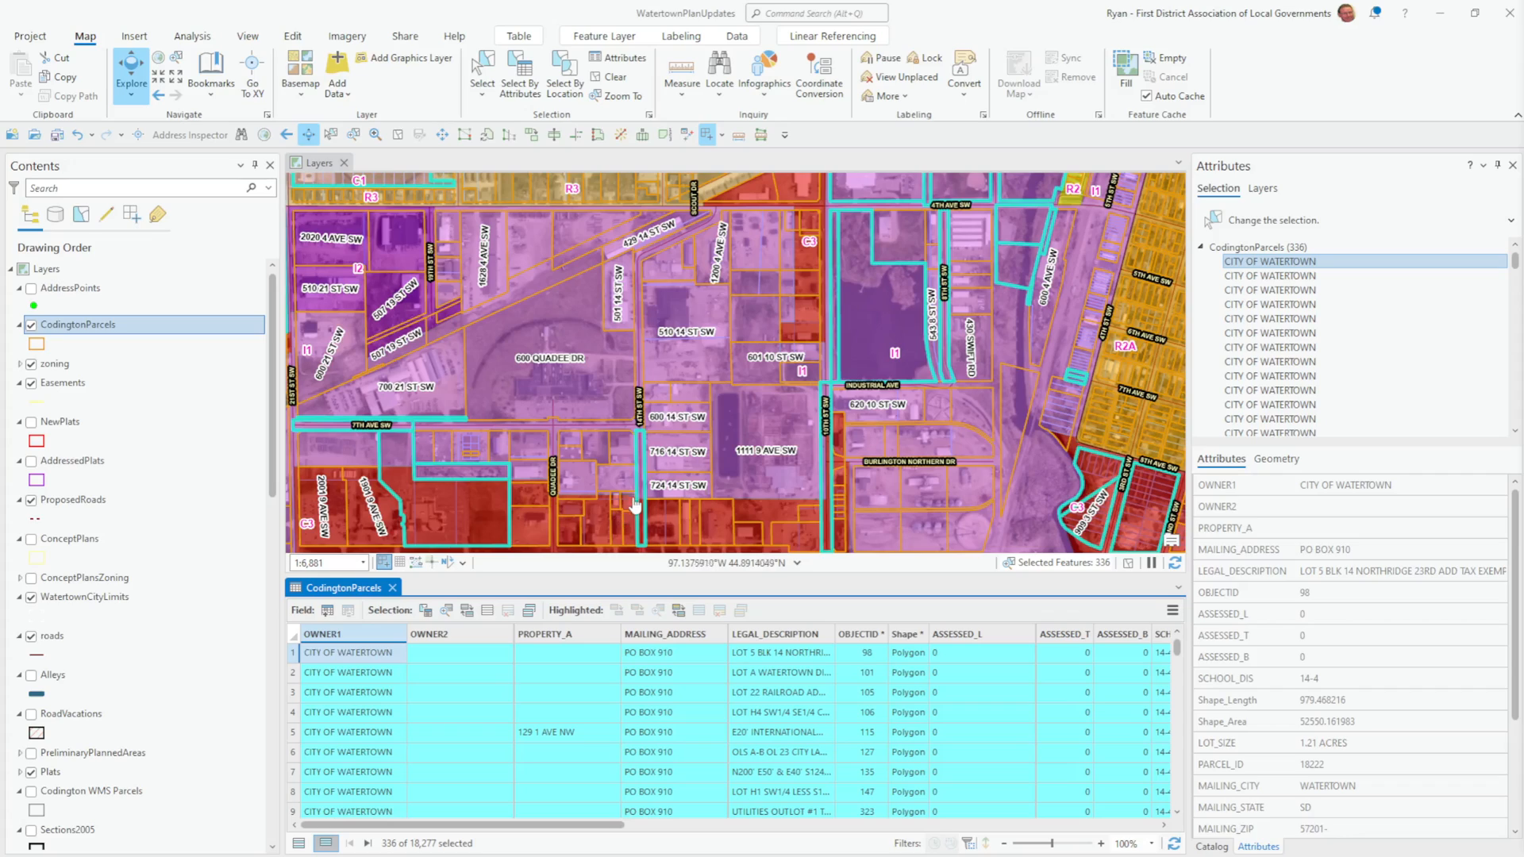
Export the selected CodingtonParcels features to the project's Work folder as CityLands2023.shp.
right_click(110, 330)
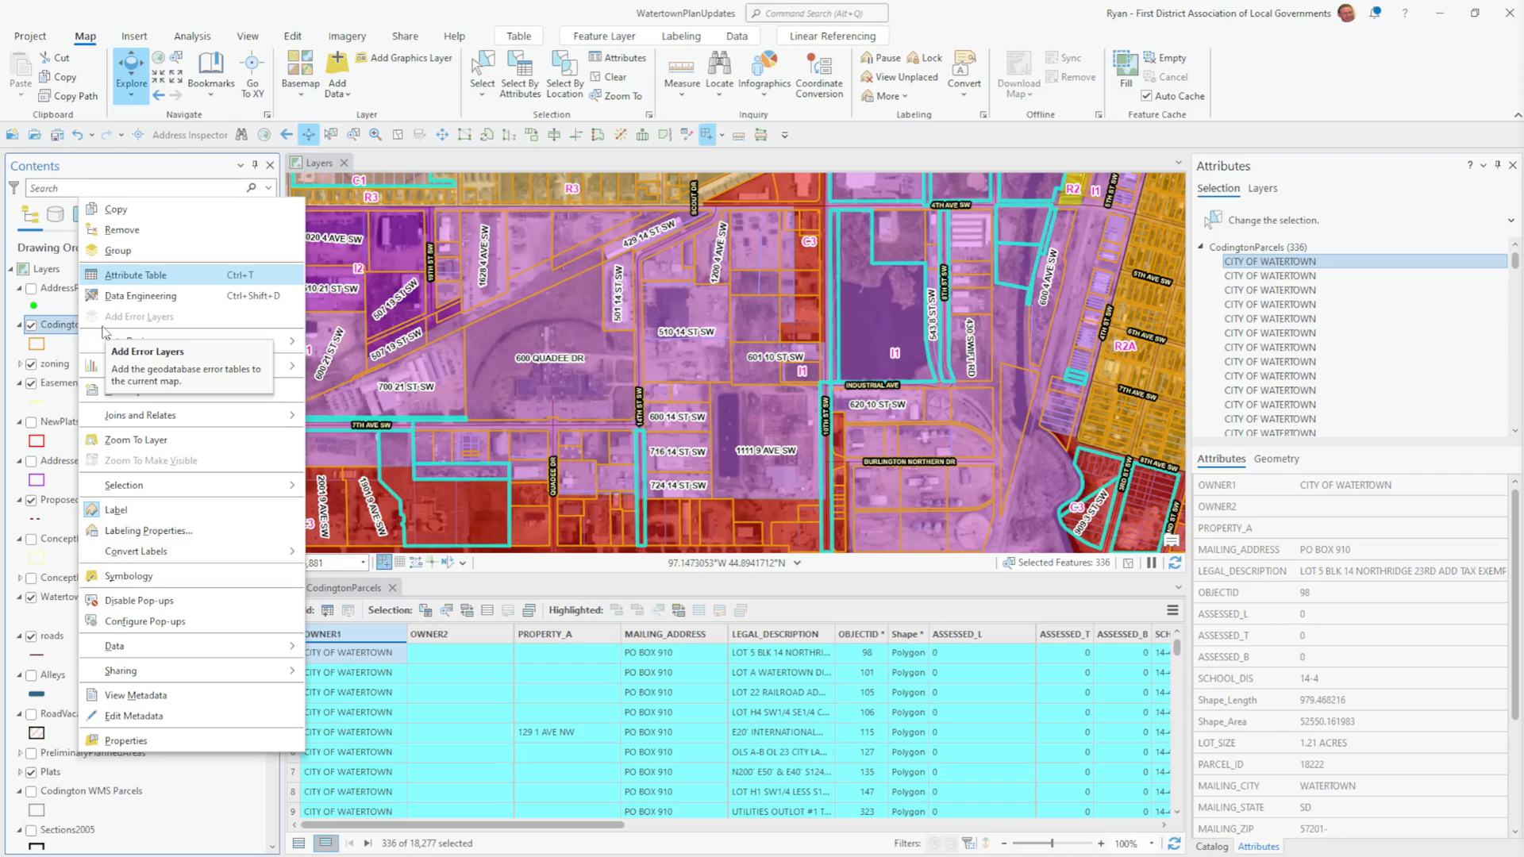
mouse_move(154, 656)
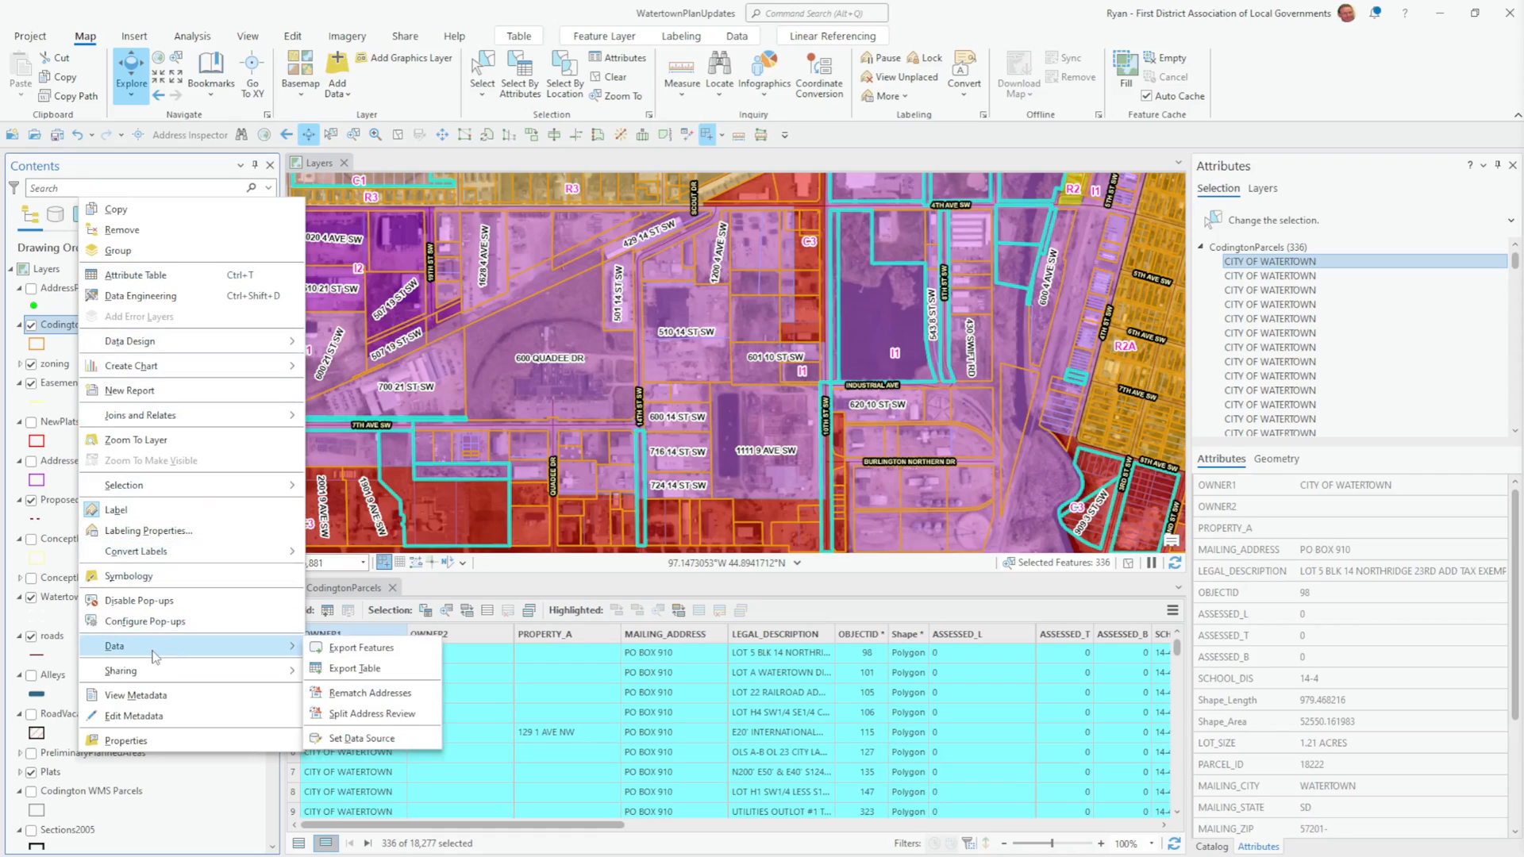
left_click(362, 648)
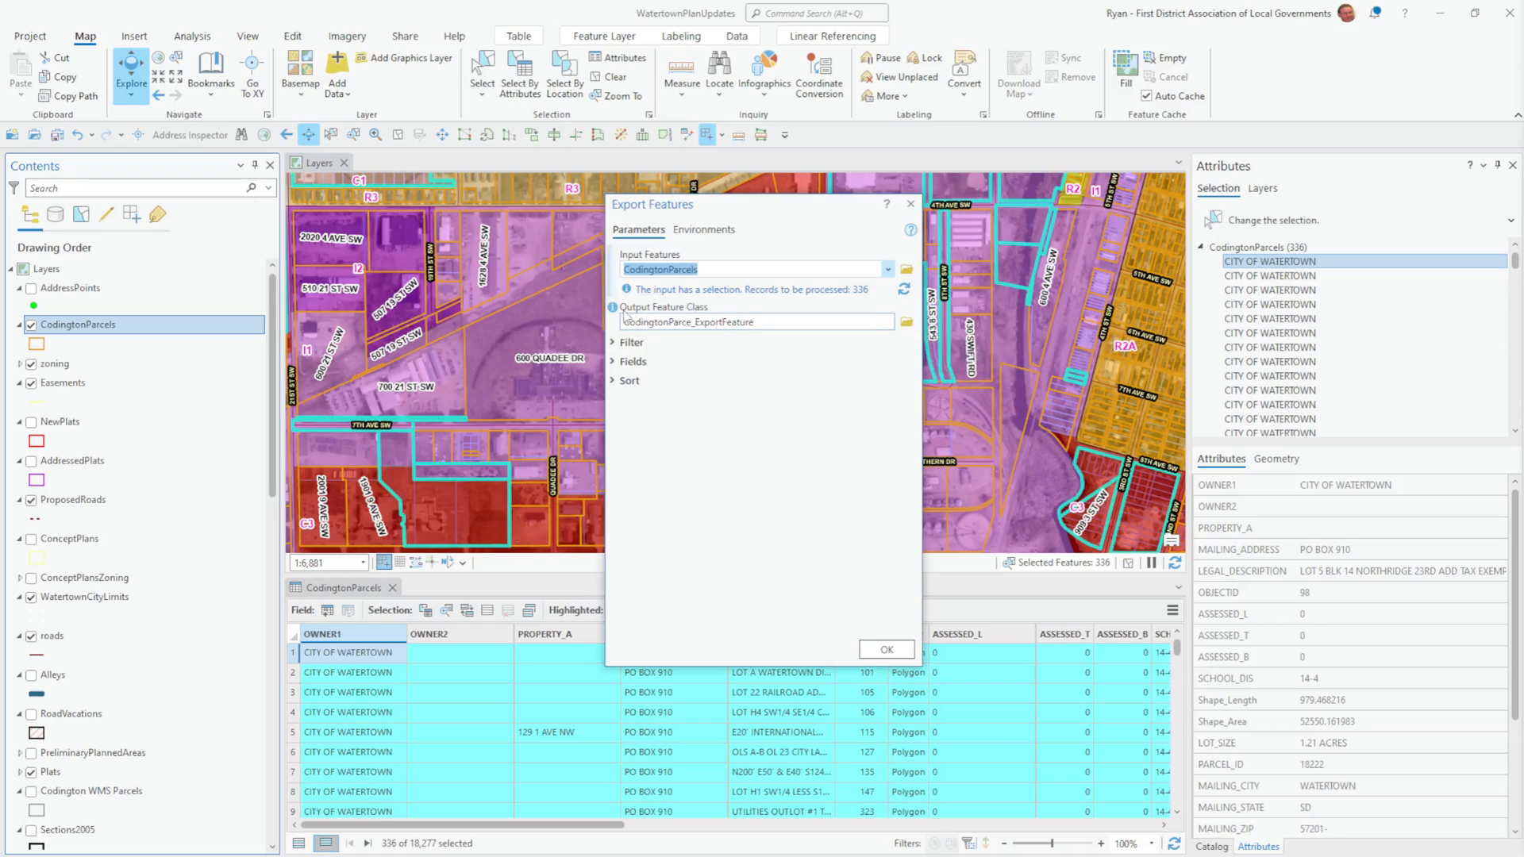
left_click(906, 323)
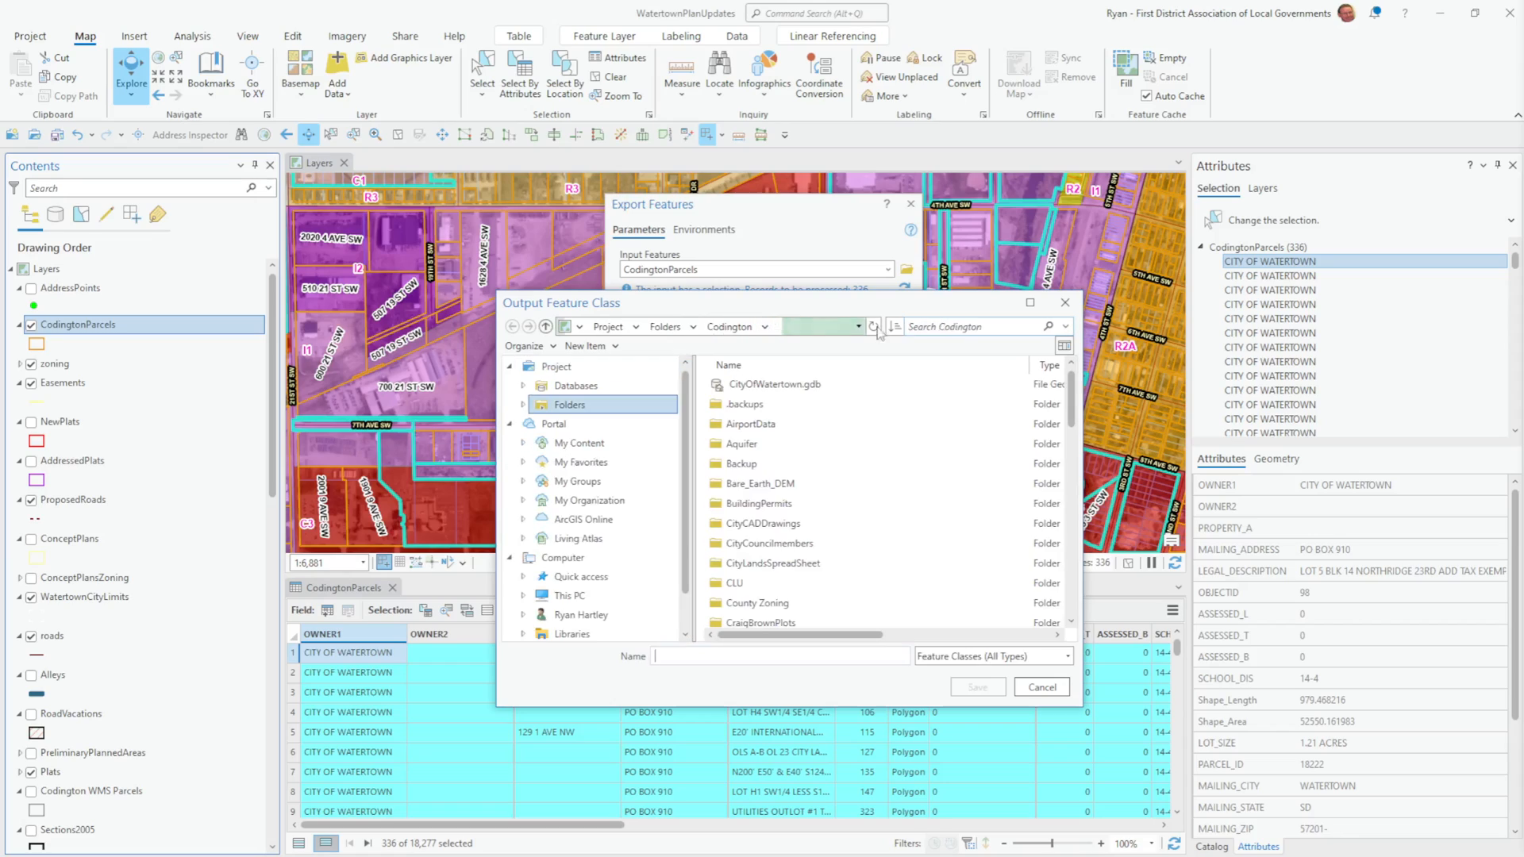
left_click(570, 405)
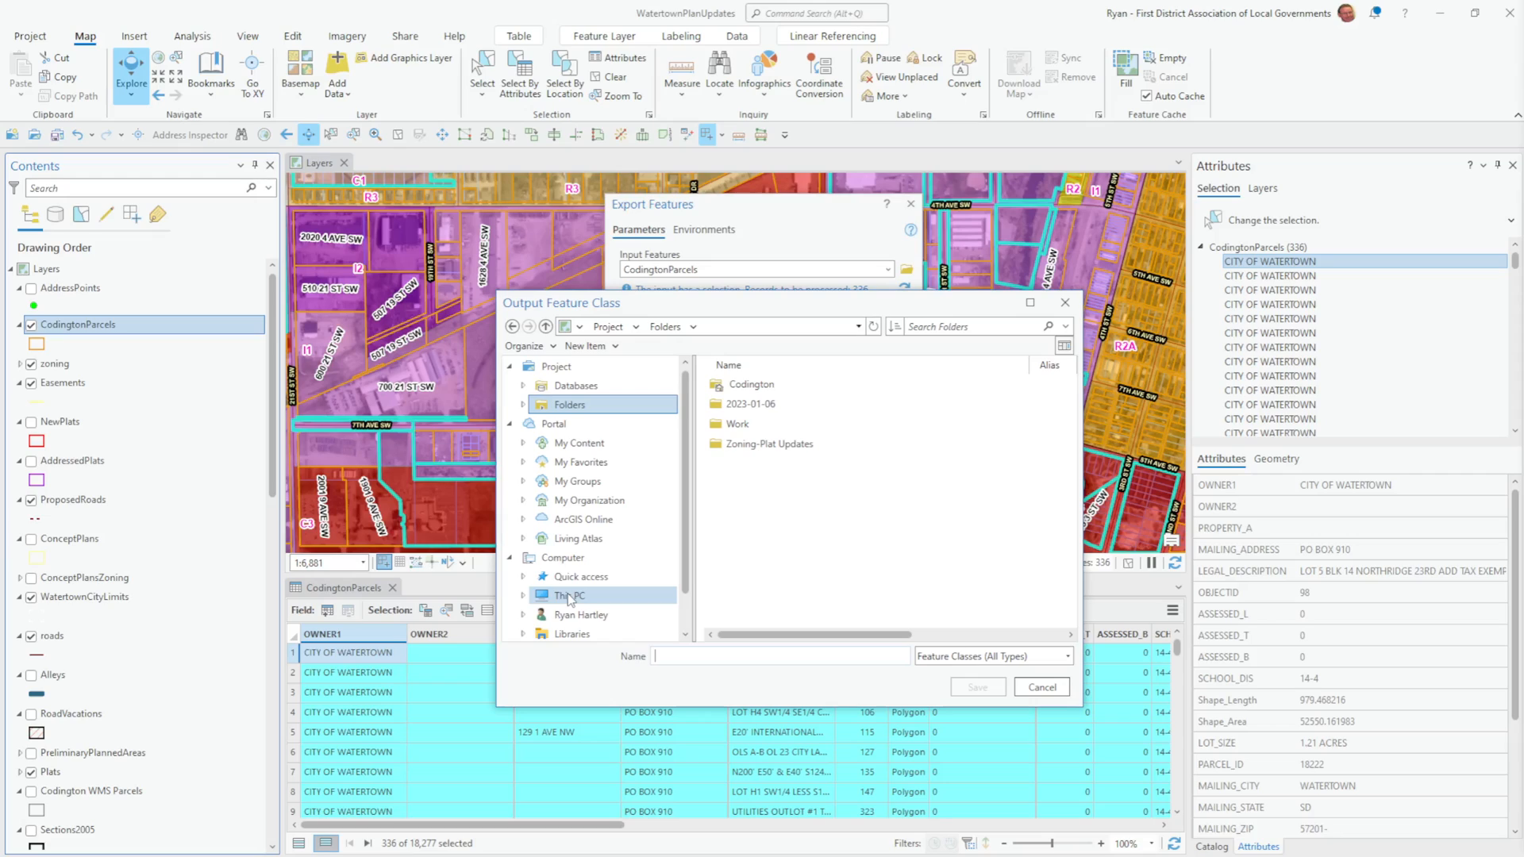
double_click(735, 424)
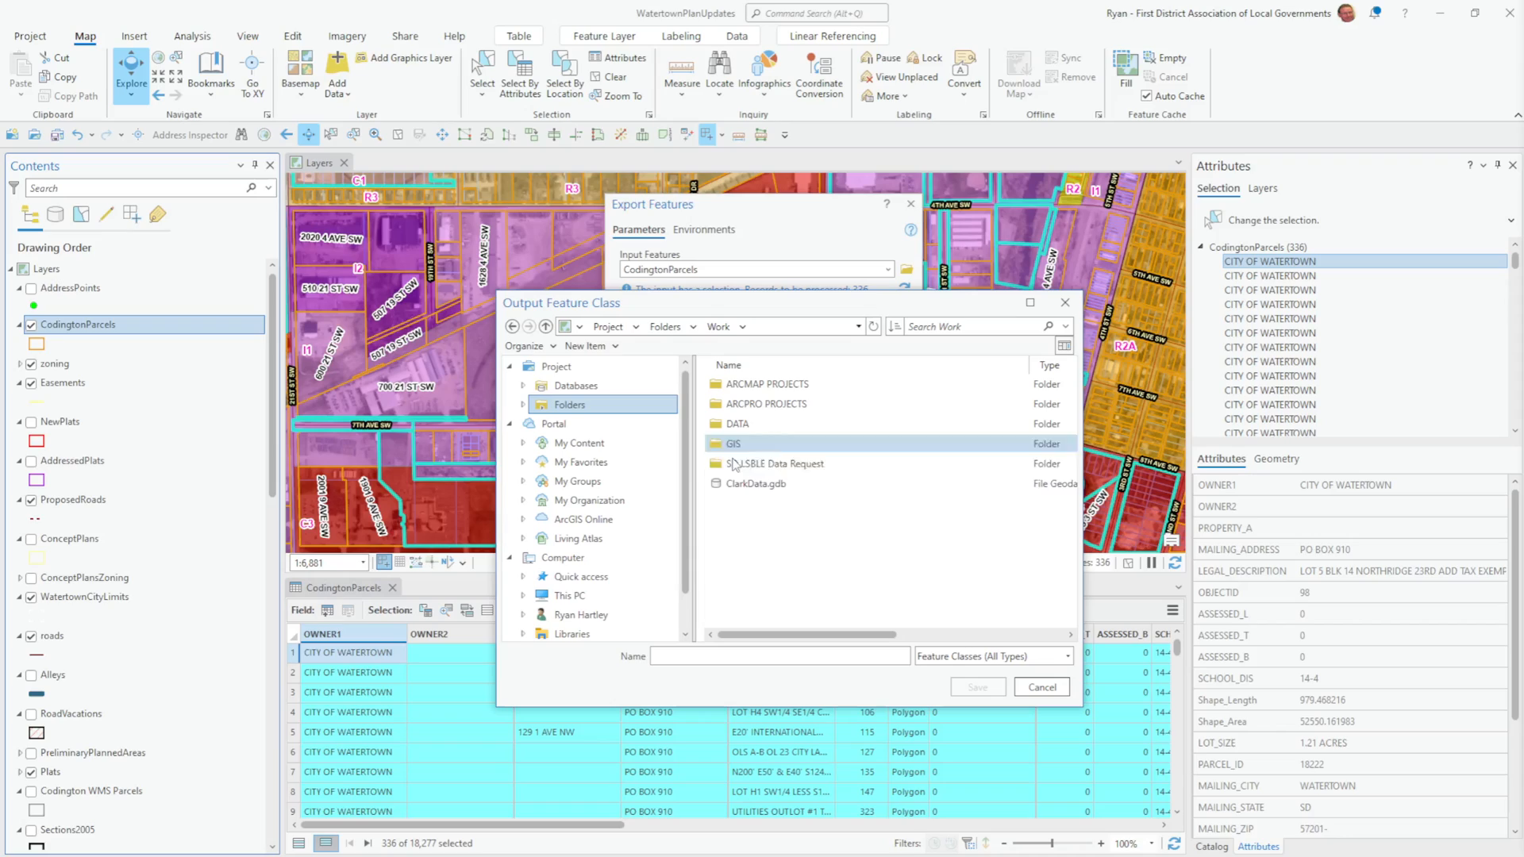
left_click(701, 658)
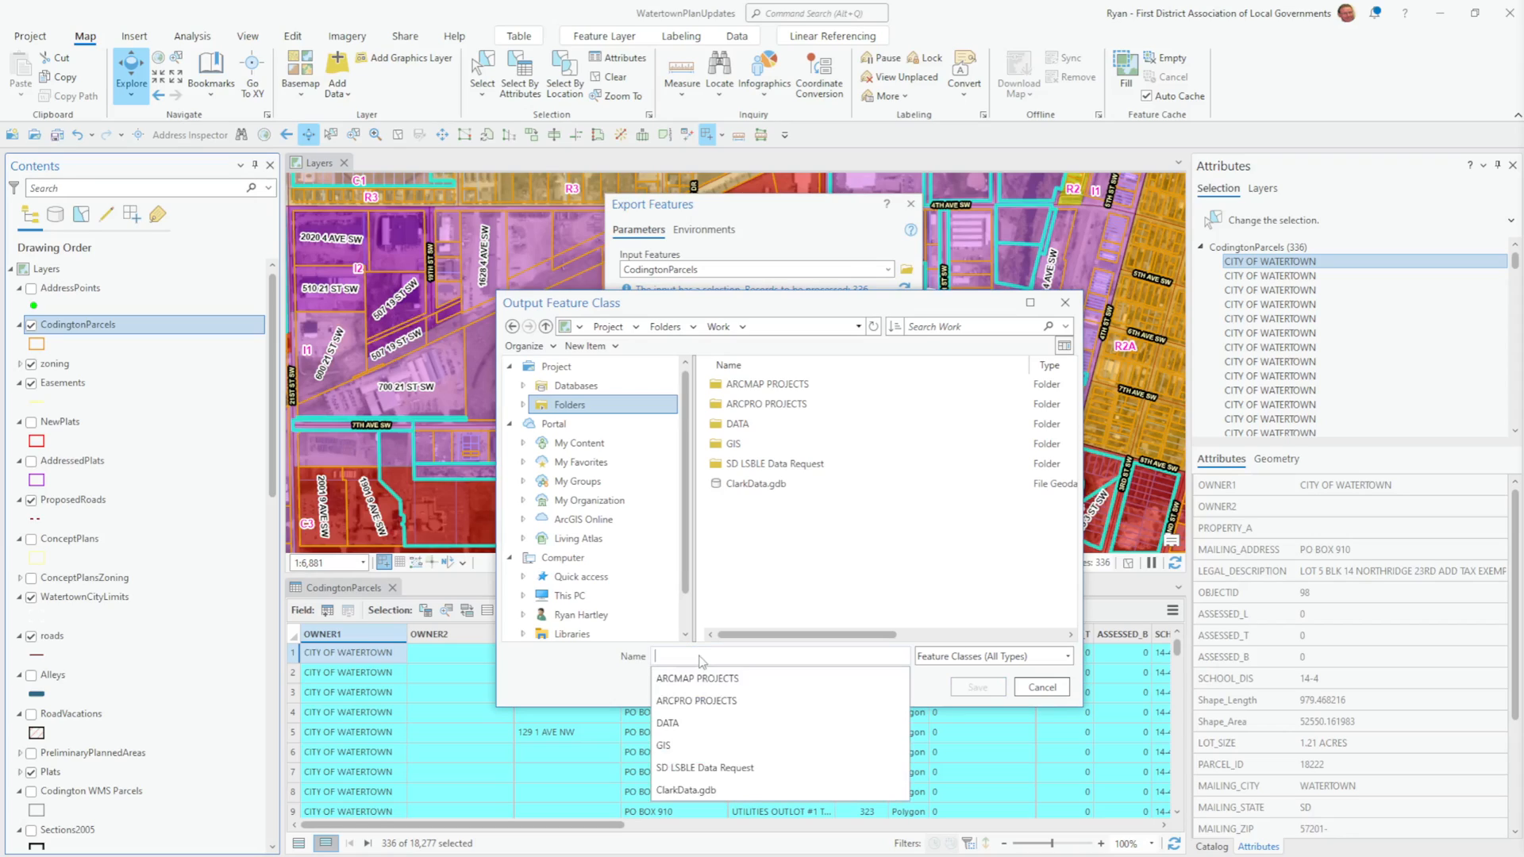
type("CityLands202")
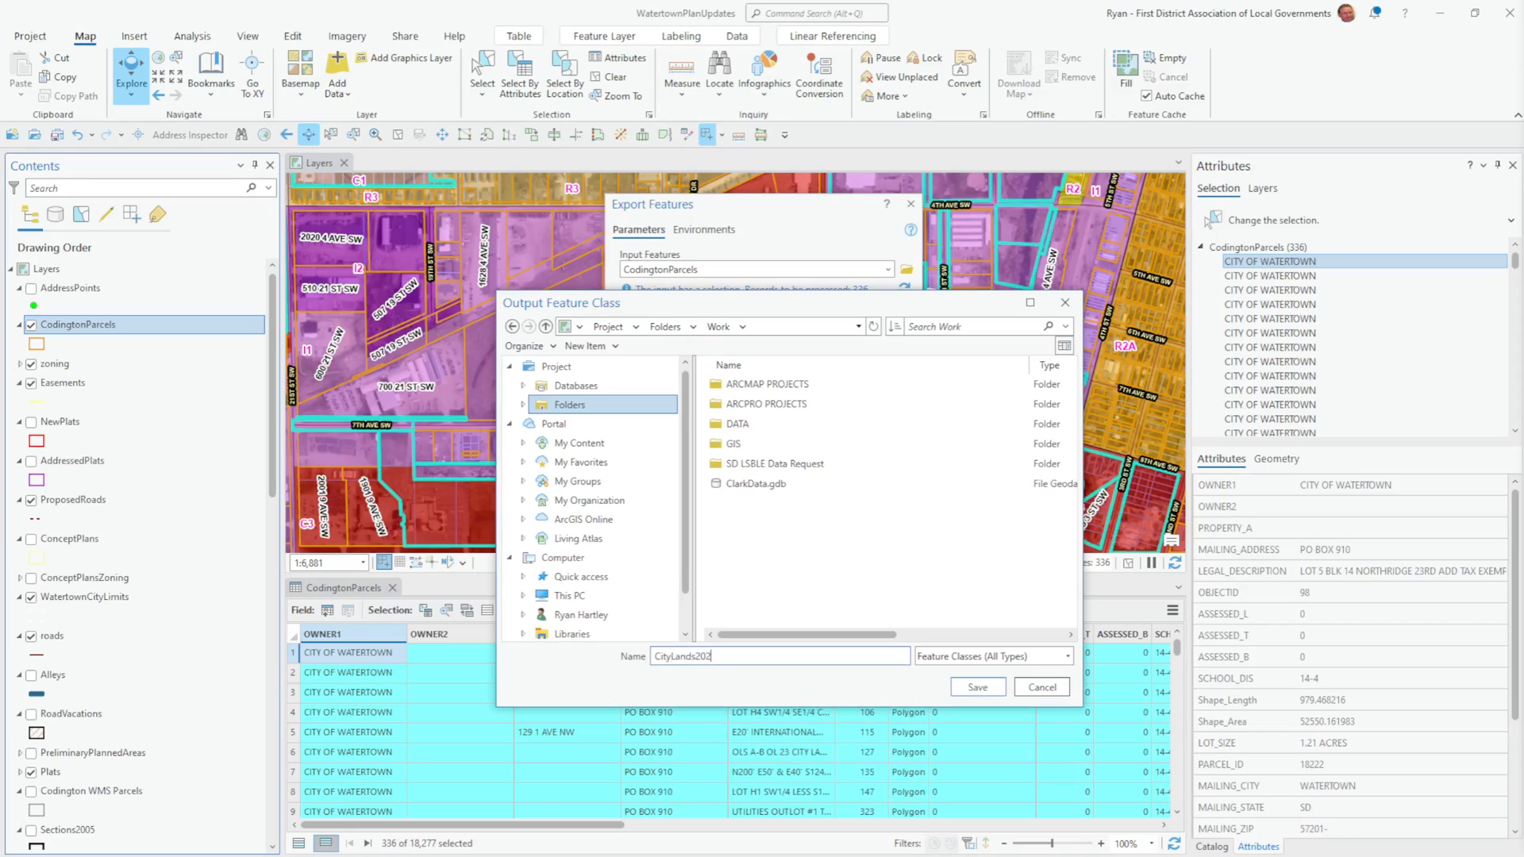
type("3.shp")
left_click(975, 687)
left_click(891, 652)
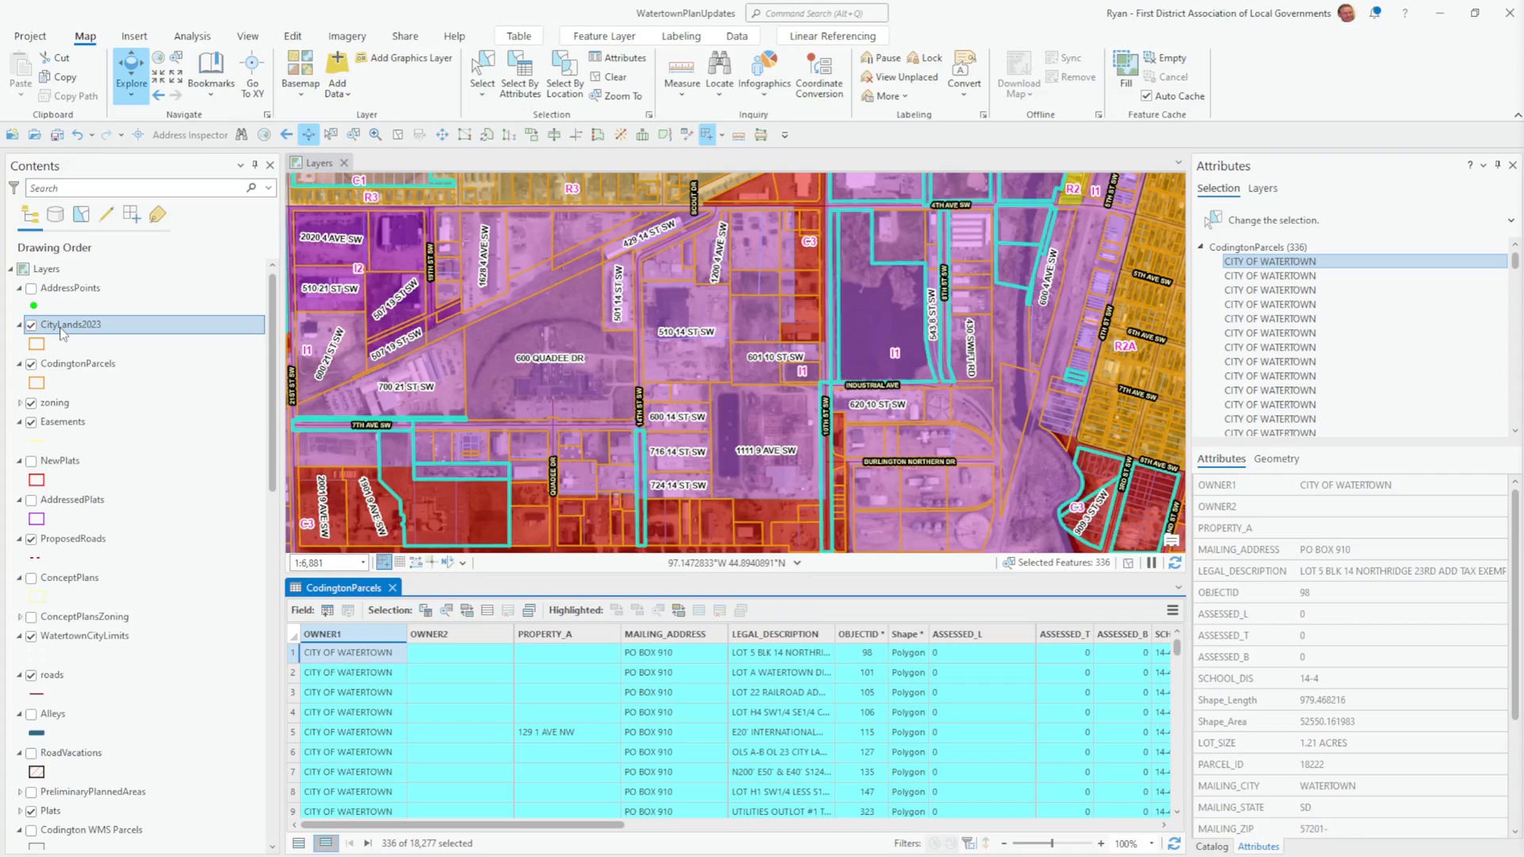
Clear the current selection of CodingtonParcels features.
left_click(64, 369)
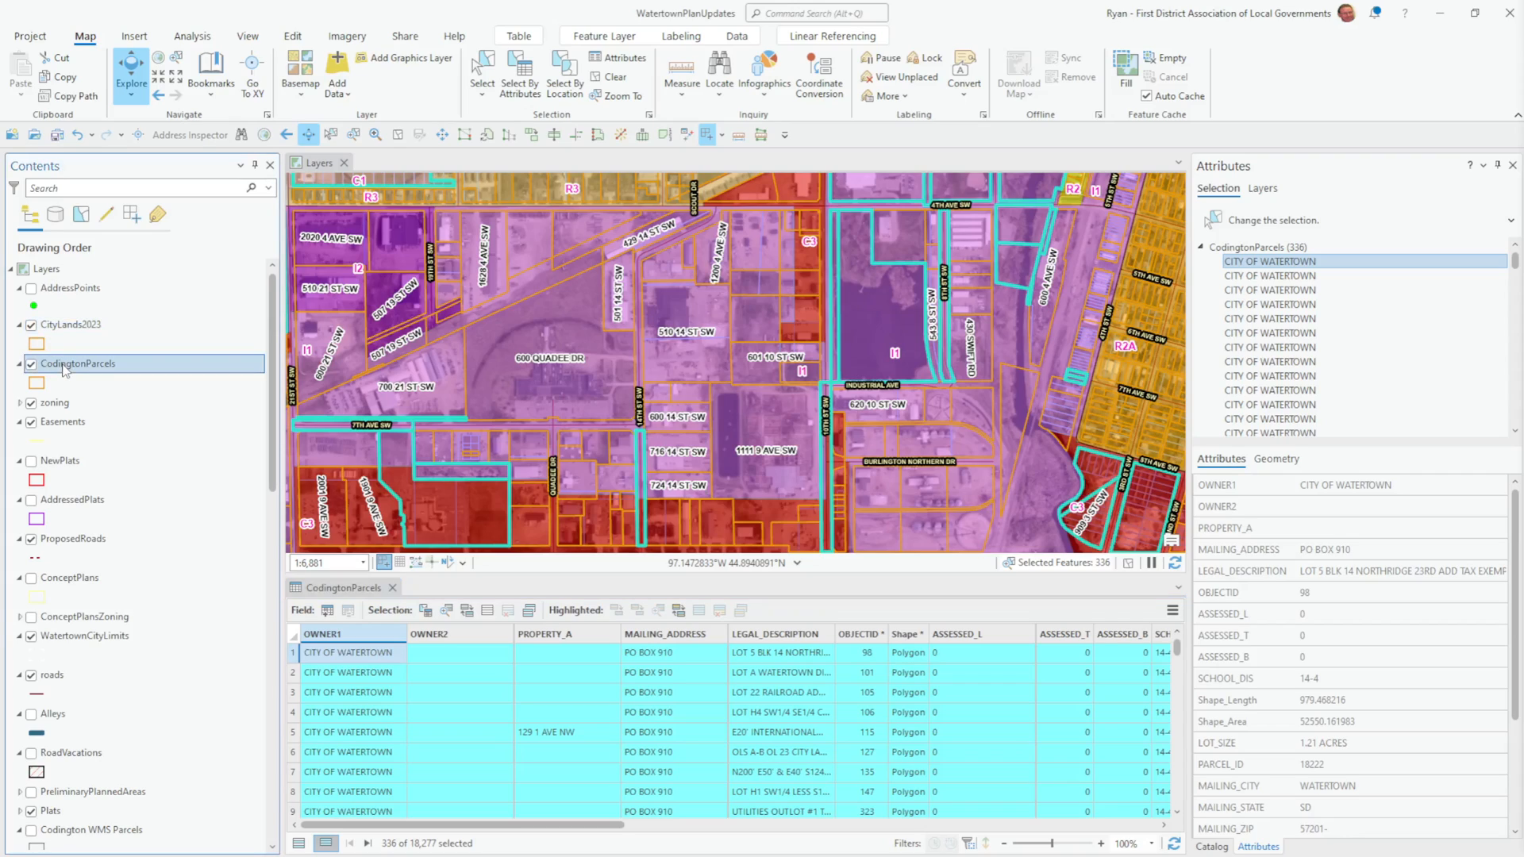
left_click(398, 137)
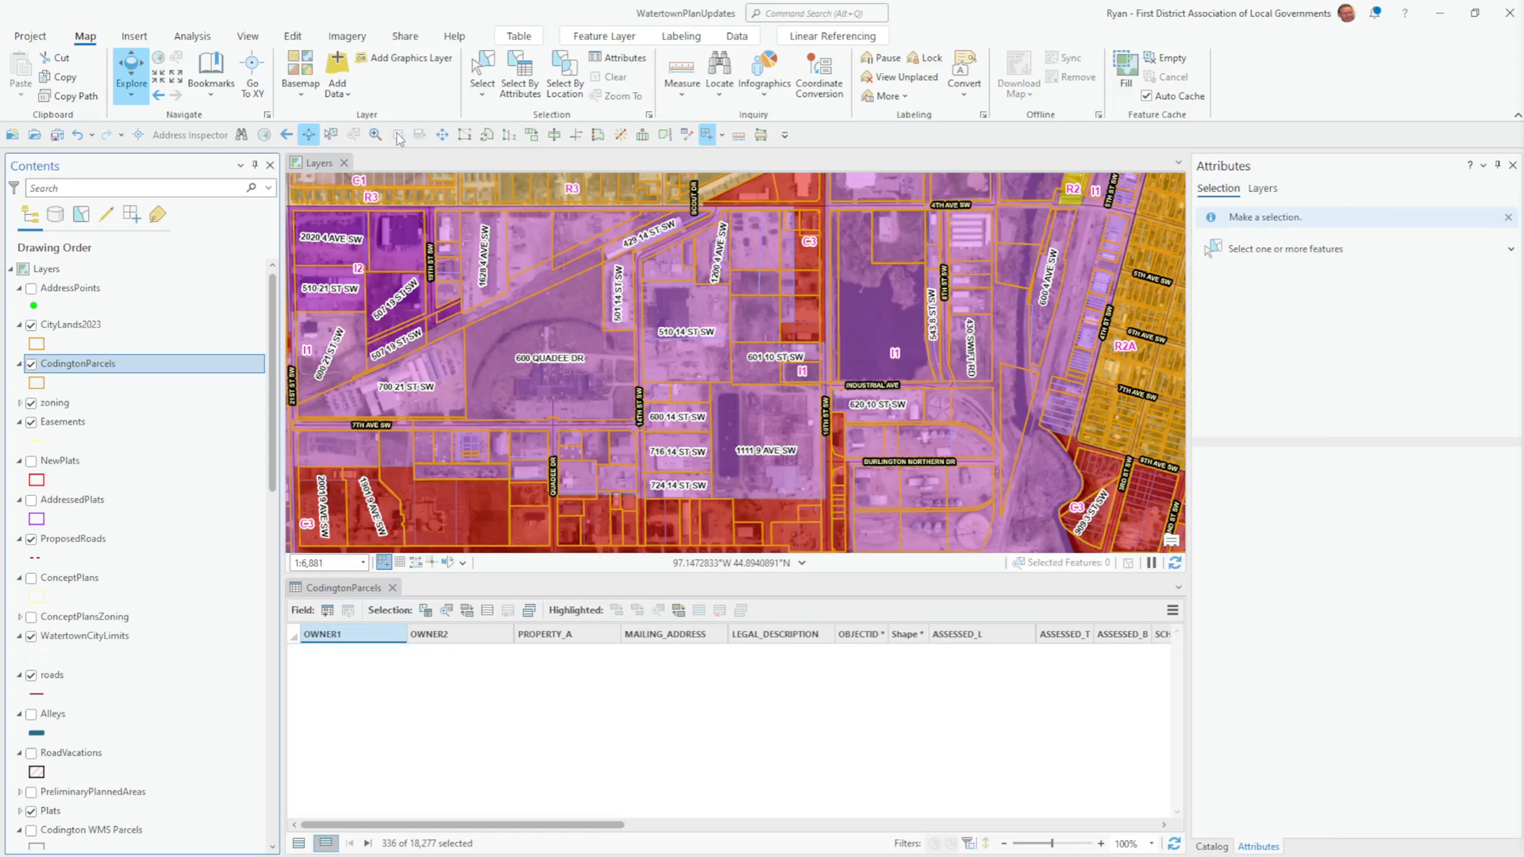
Hide the CodingtonParcels layer and check the CityLands2023 parcels over the imagery with the zoning layer temporarily off.
left_click(31, 365)
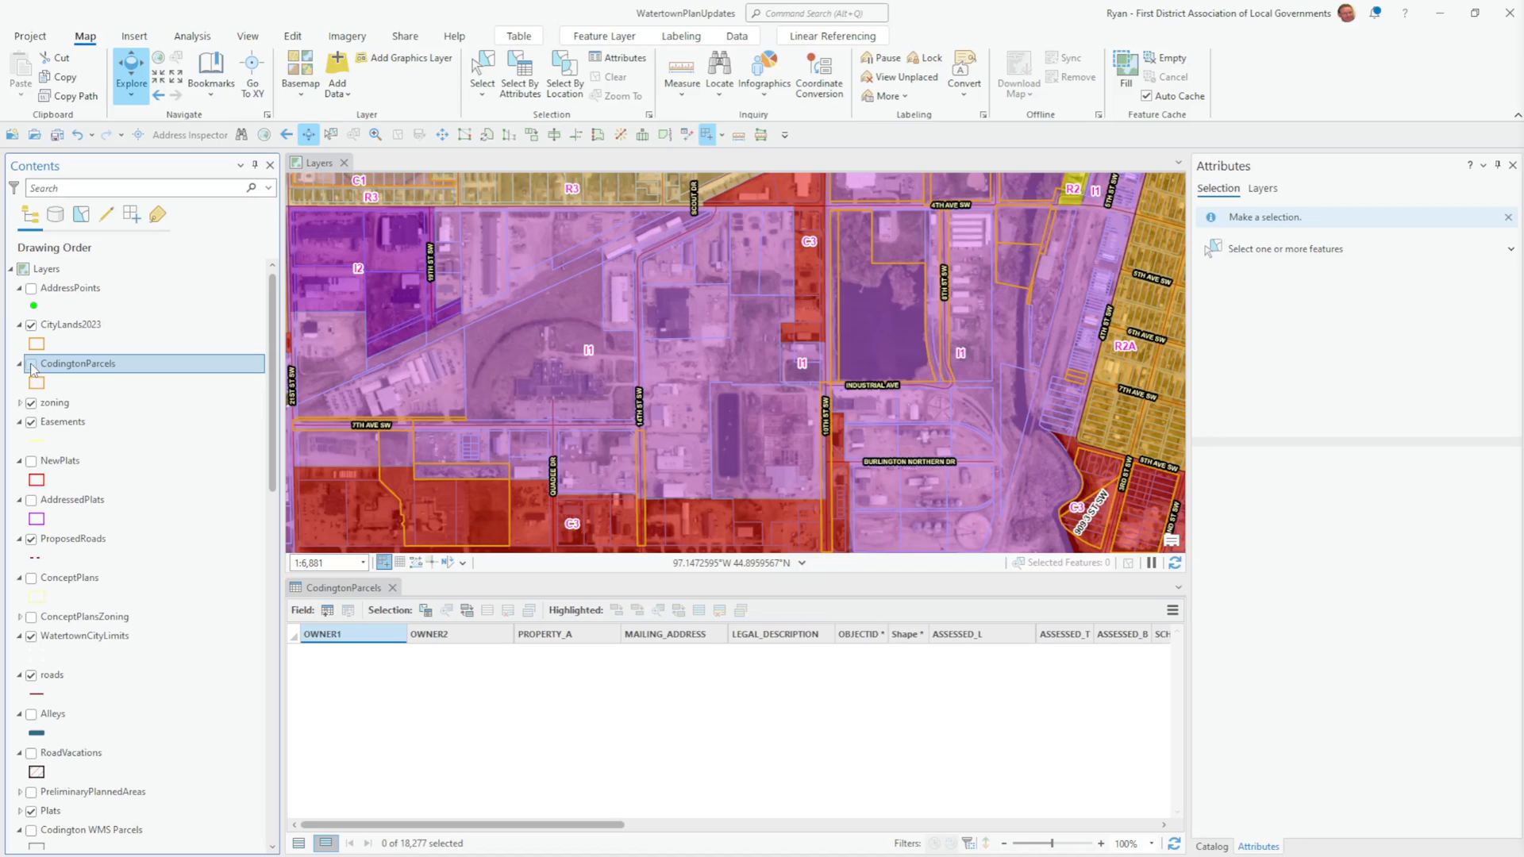
left_click(31, 403)
scroll(436, 419, "down", 2)
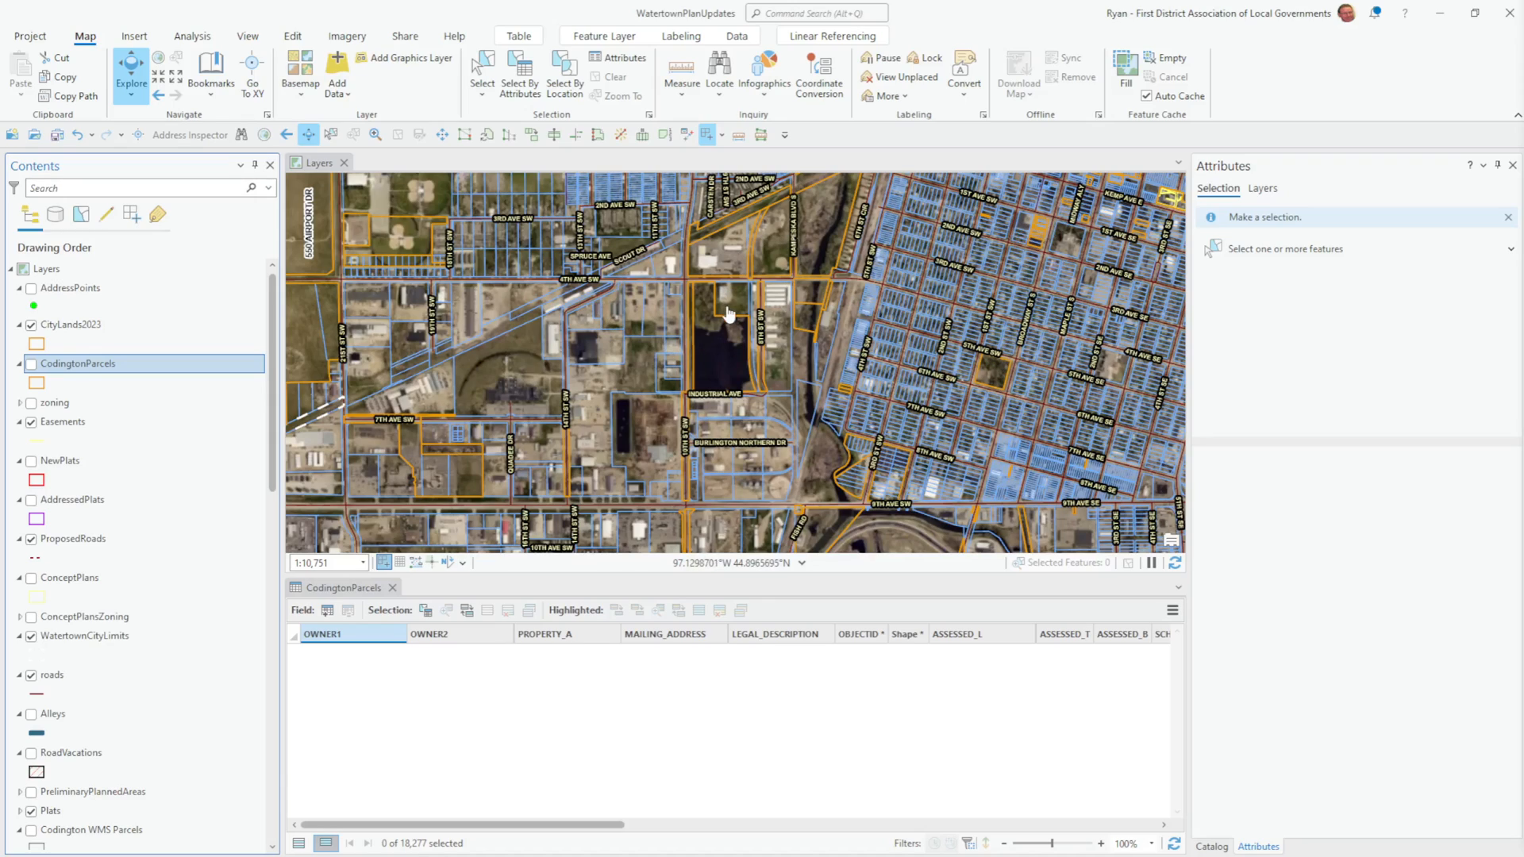
left_click(87, 327)
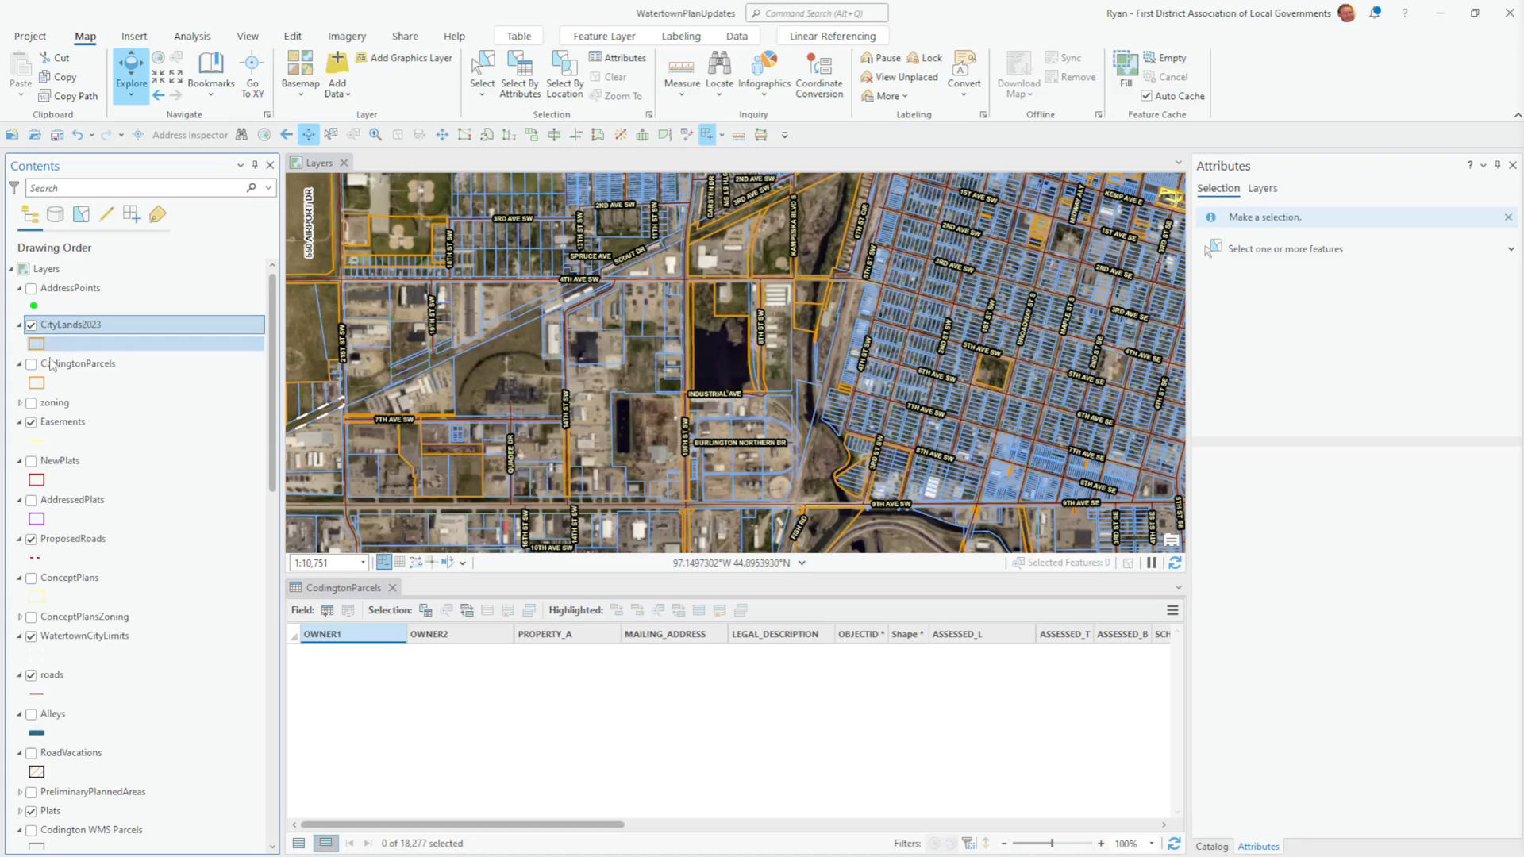
left_click(32, 404)
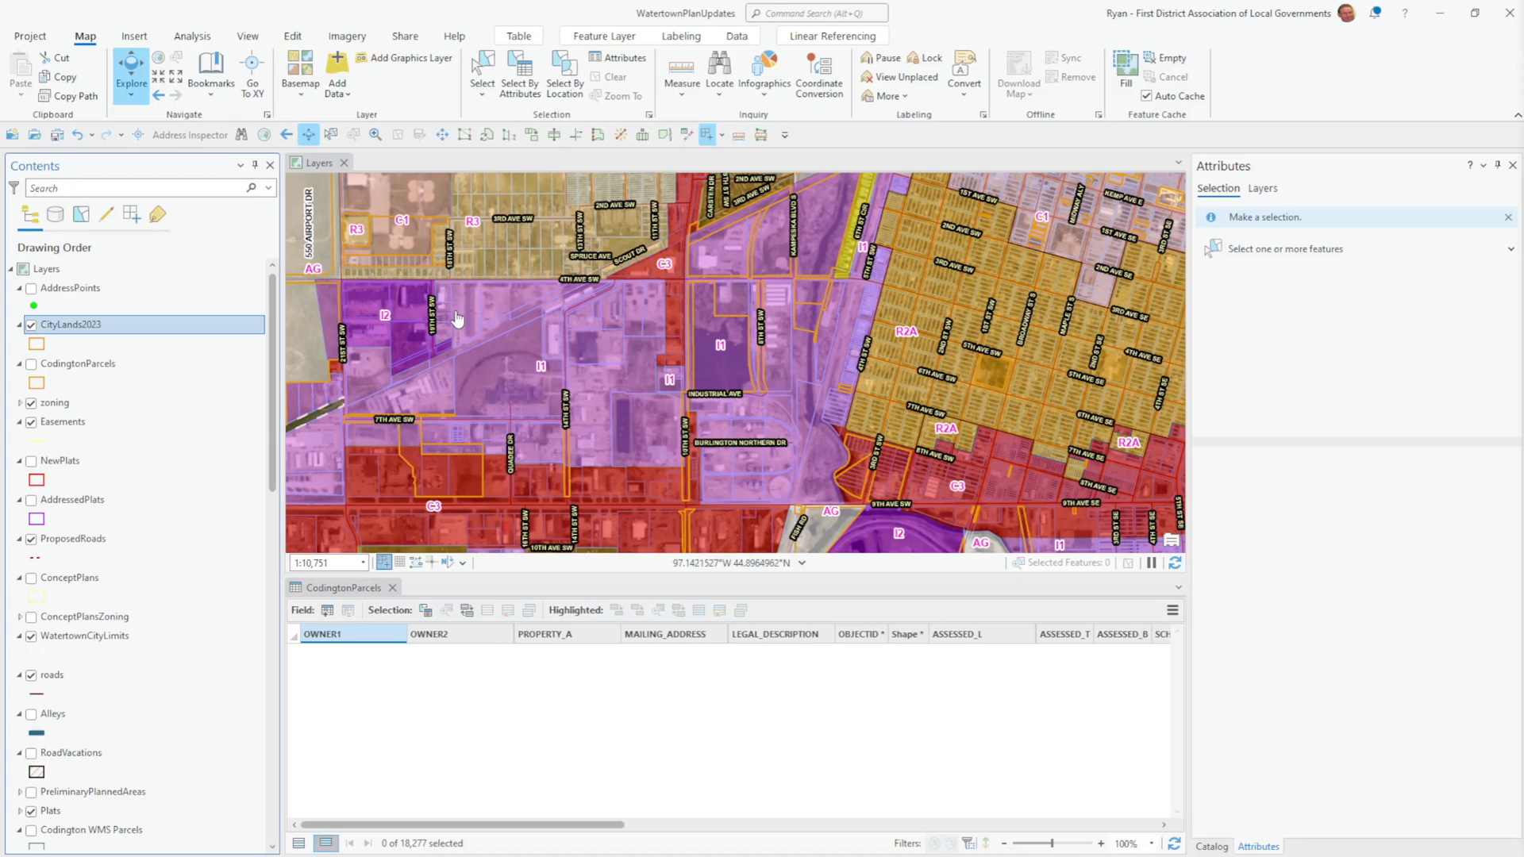
Open the geoprocessing tools and look through the favorite and recently used tools.
left_click(192, 38)
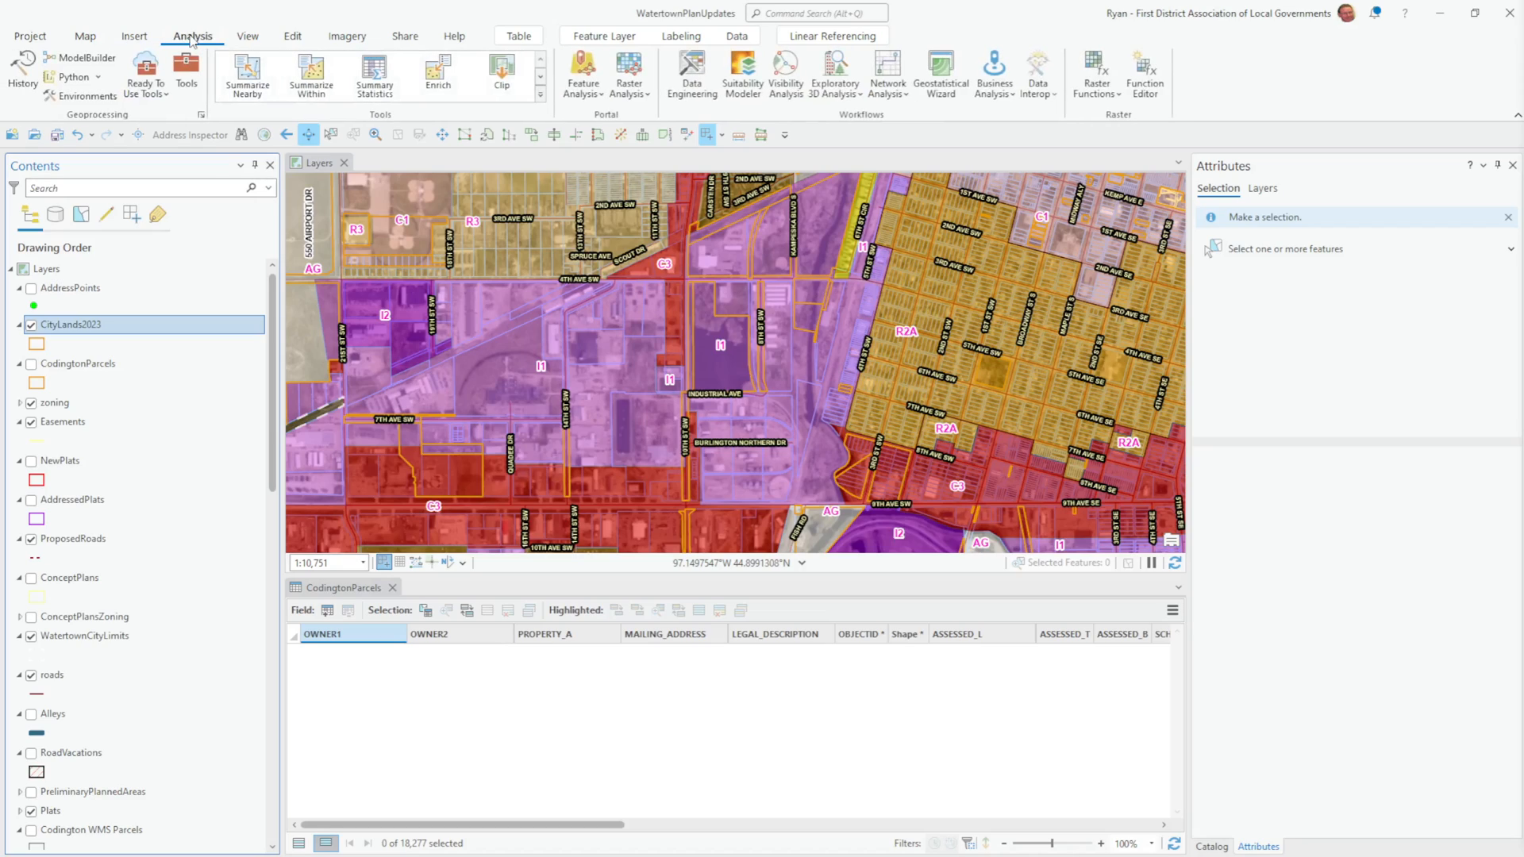
left_click(188, 77)
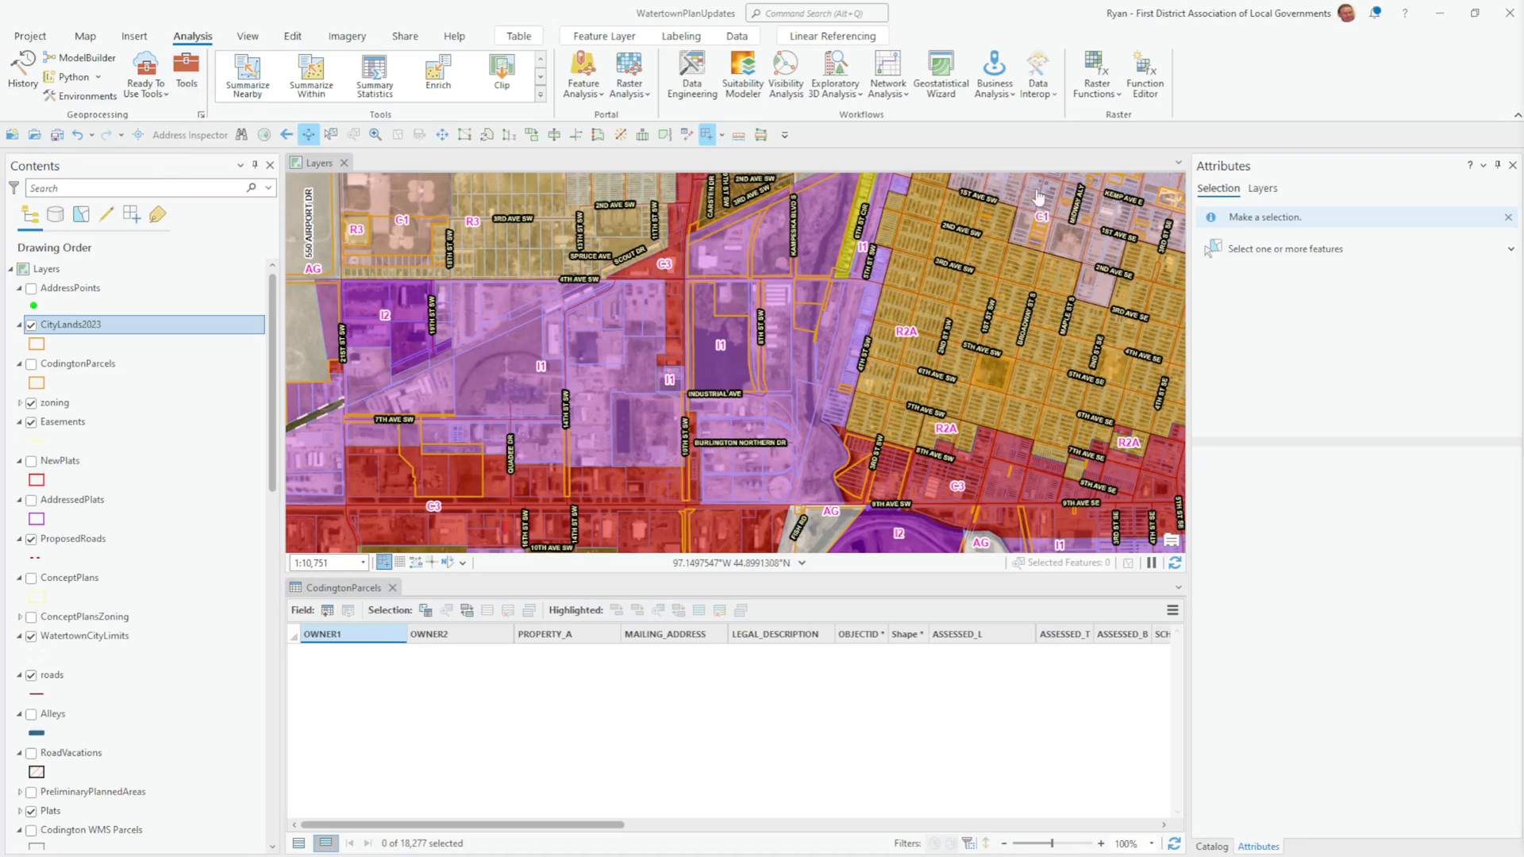
left_click_drag(1523, 794, 724, 827)
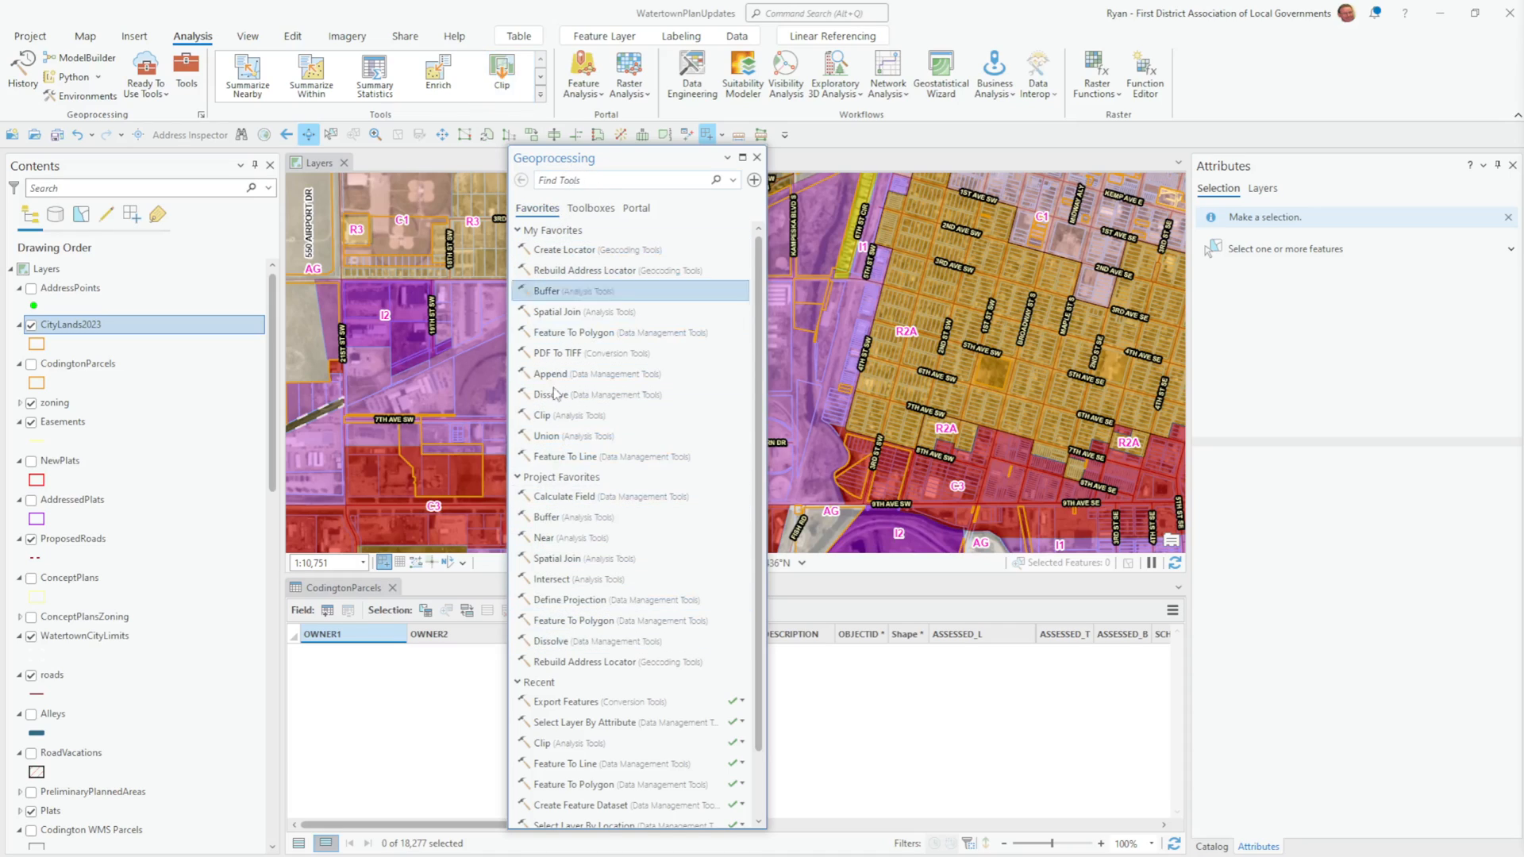
scroll(565, 499, "down", 2)
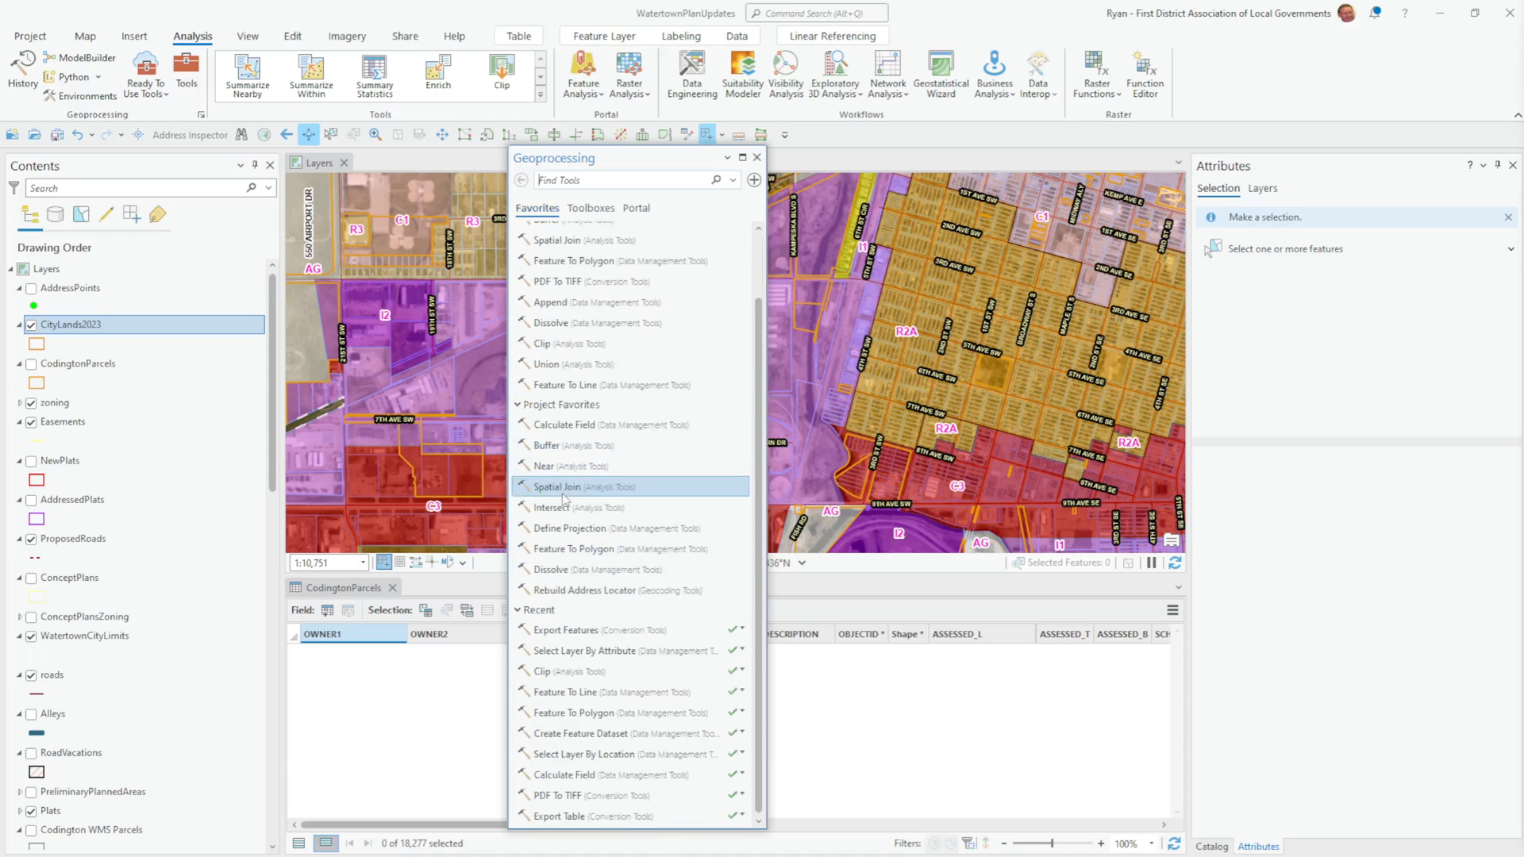
scroll(565, 498, "up", 2)
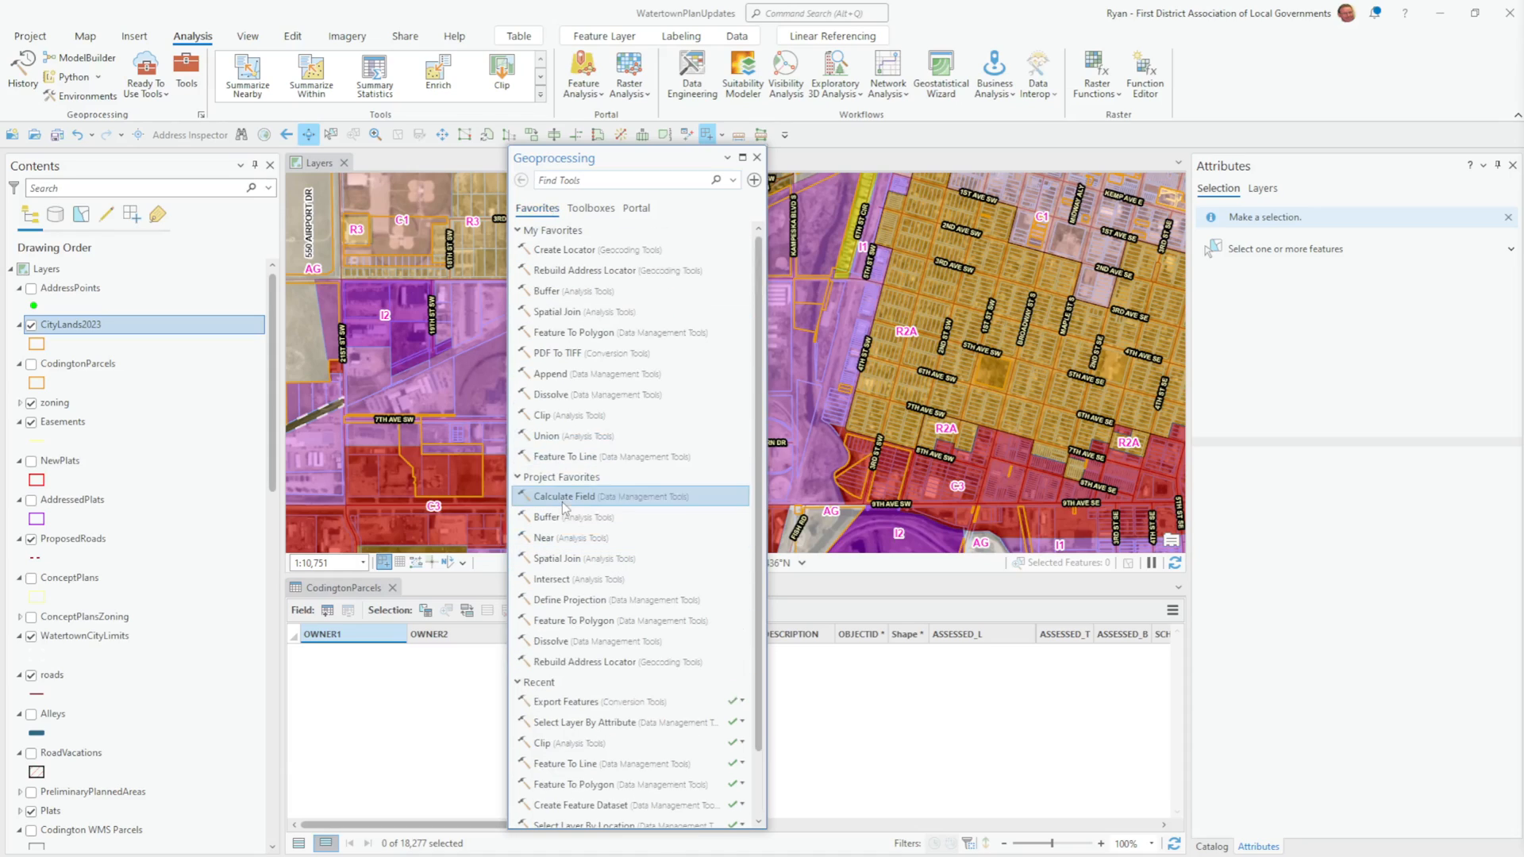
Search the geoprocessing tools for clip, bring up the favorites options of the Clip analysis tool, and return to the favorites.
left_click(593, 180)
type("clip")
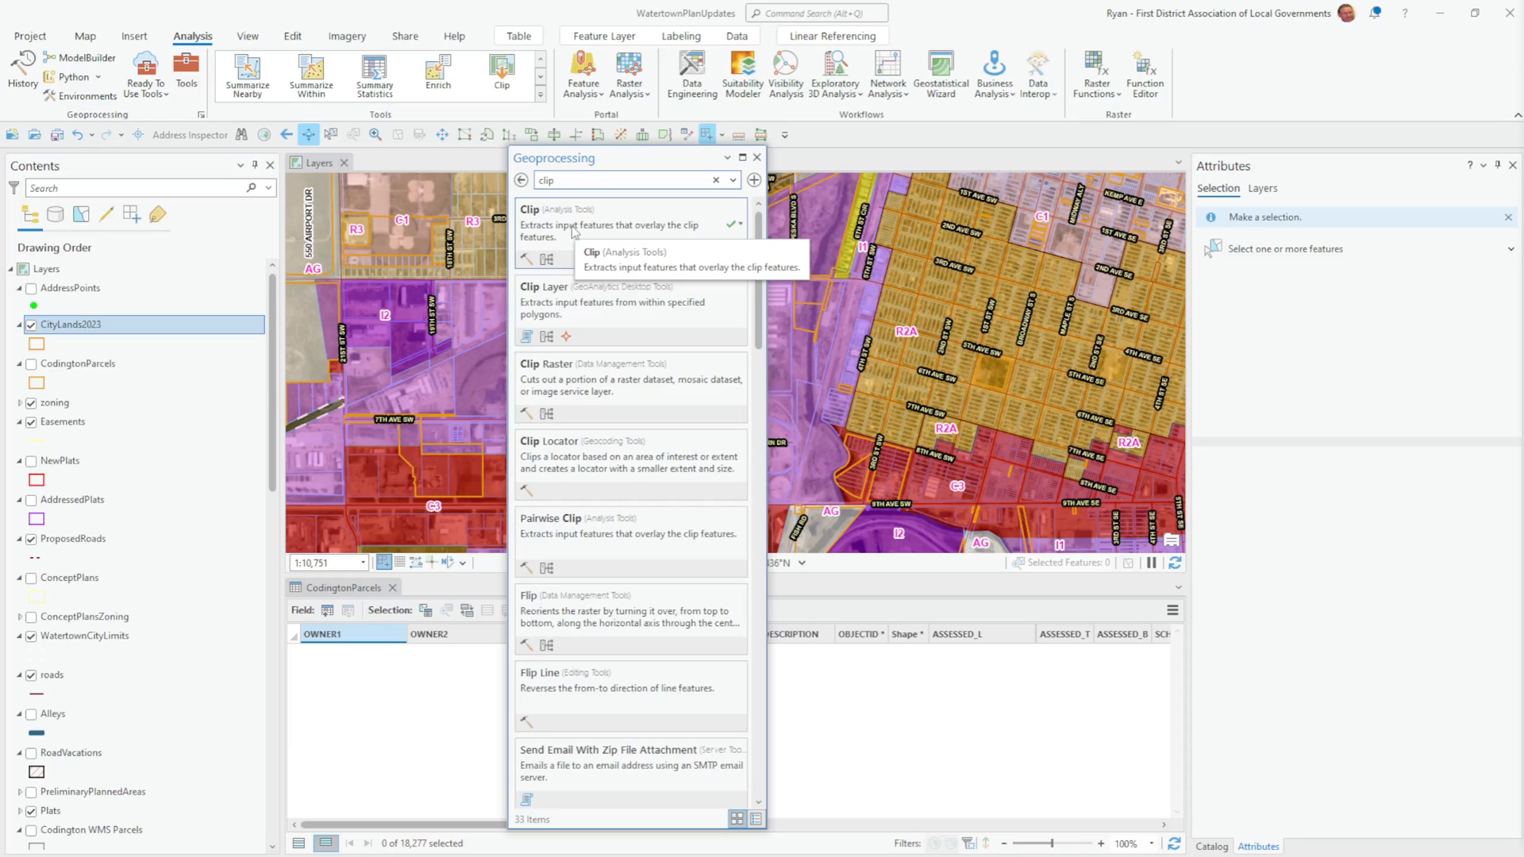
right_click(574, 230)
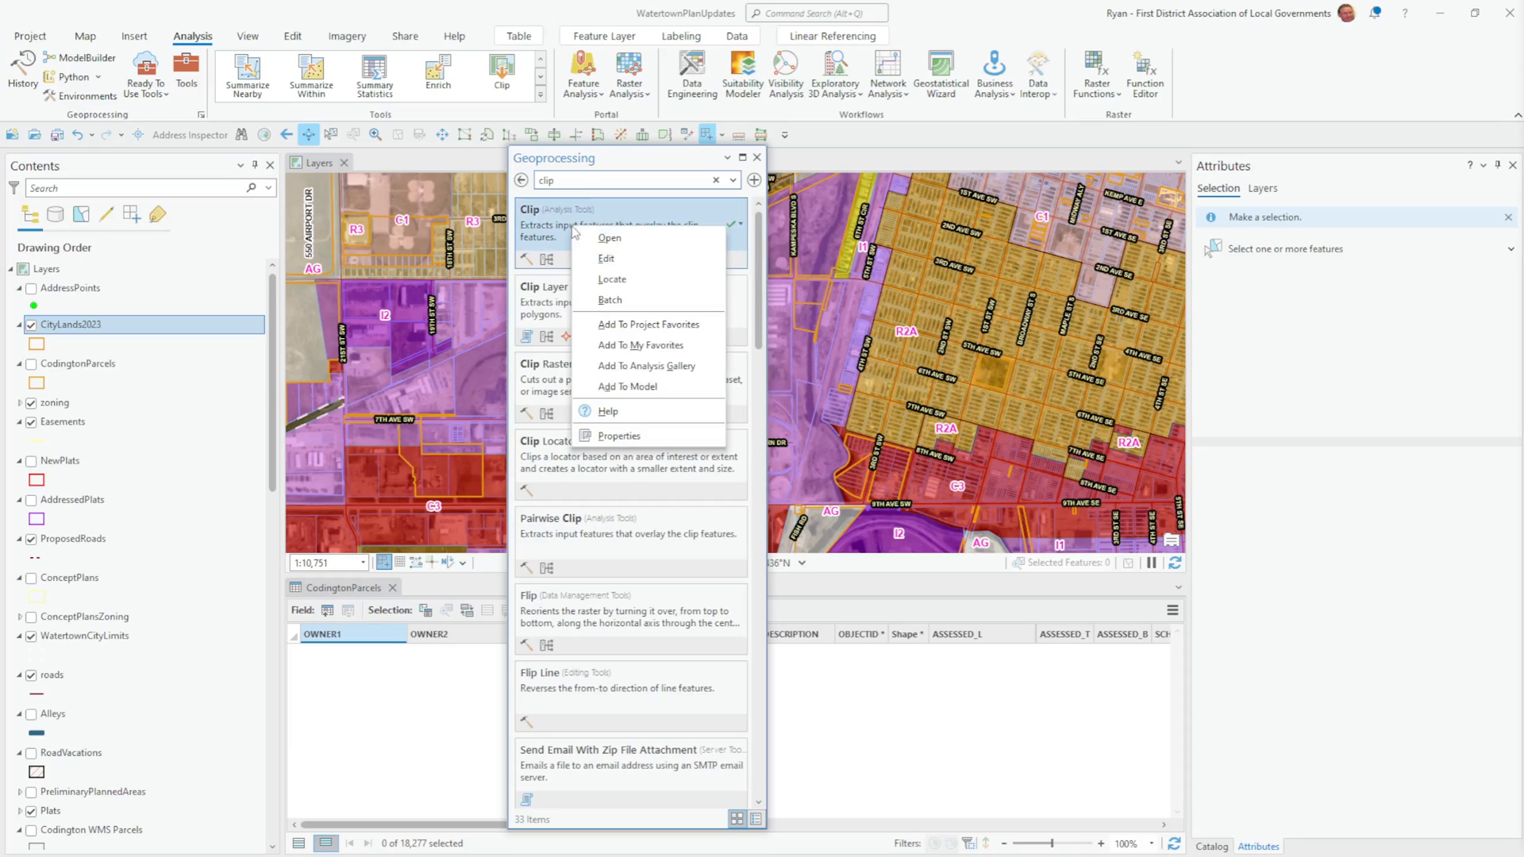
left_click(653, 347)
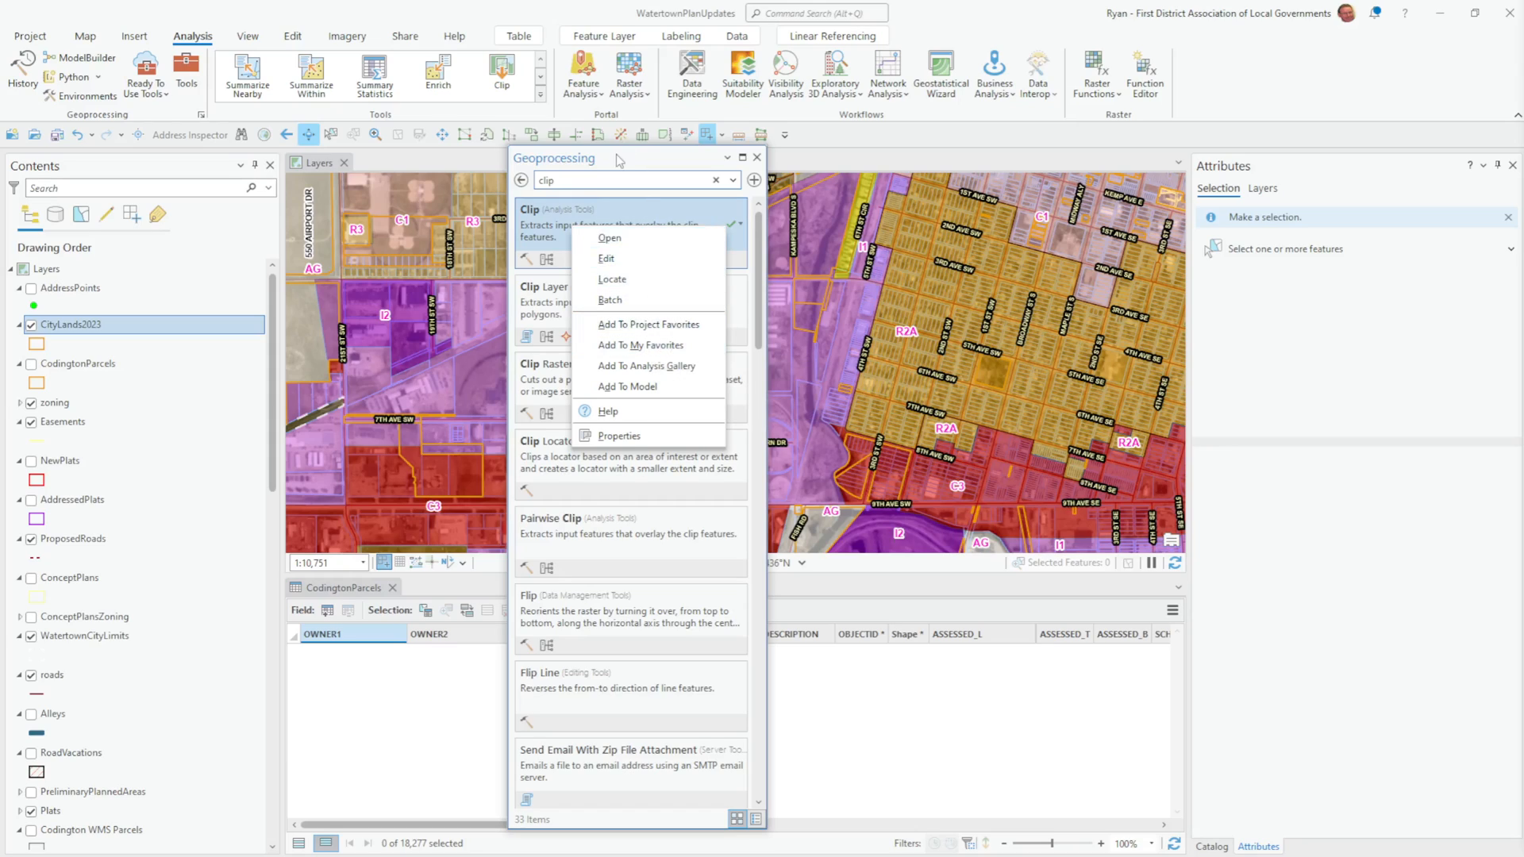
left_click(521, 180)
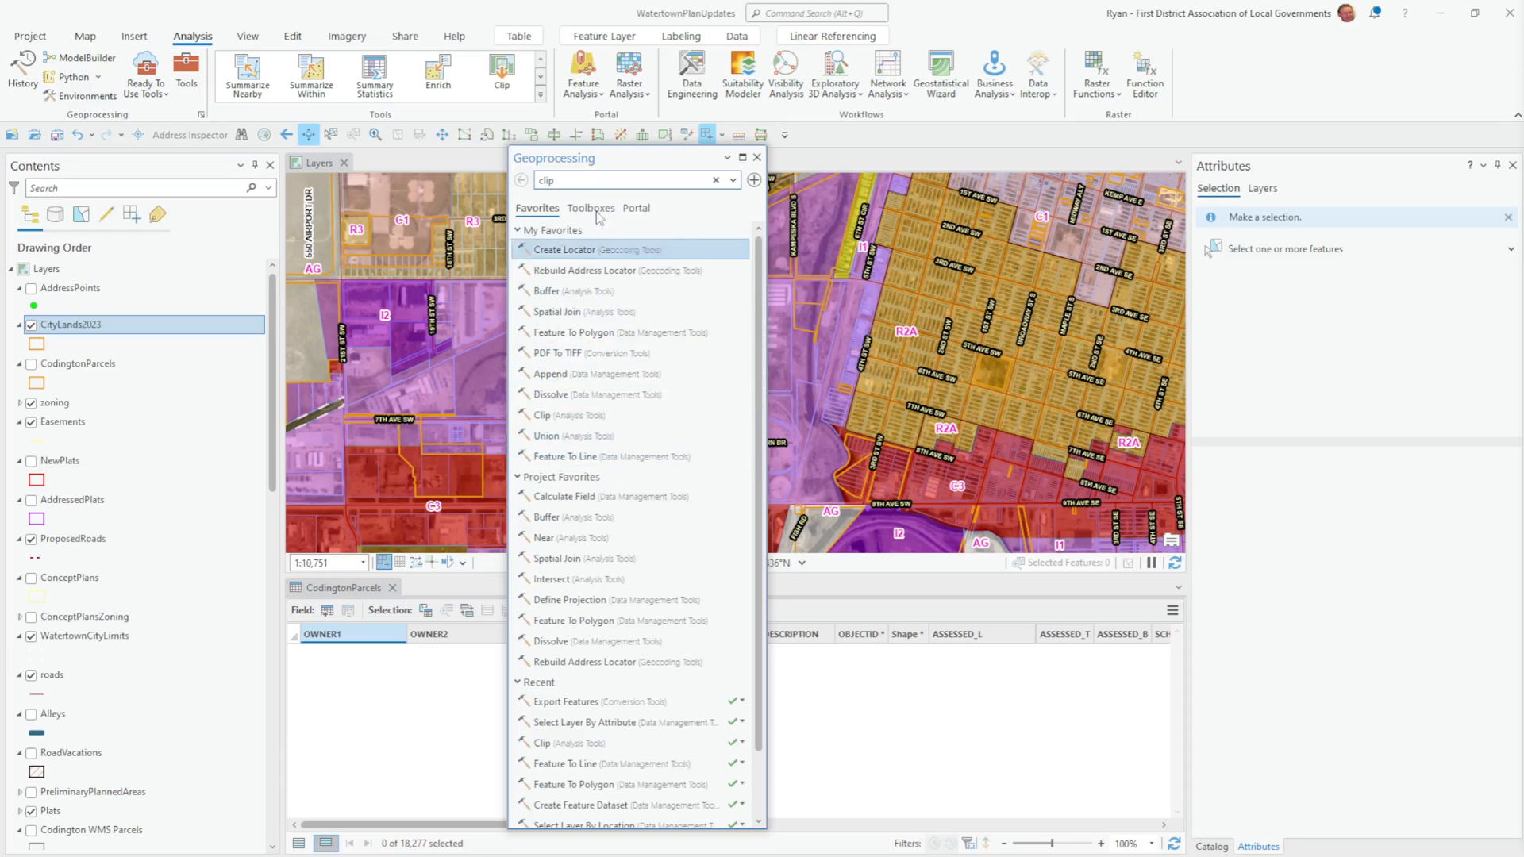
Set up the Clip analysis tool with zoning as the input features and CityLands2023 as the clip features.
left_click(544, 416)
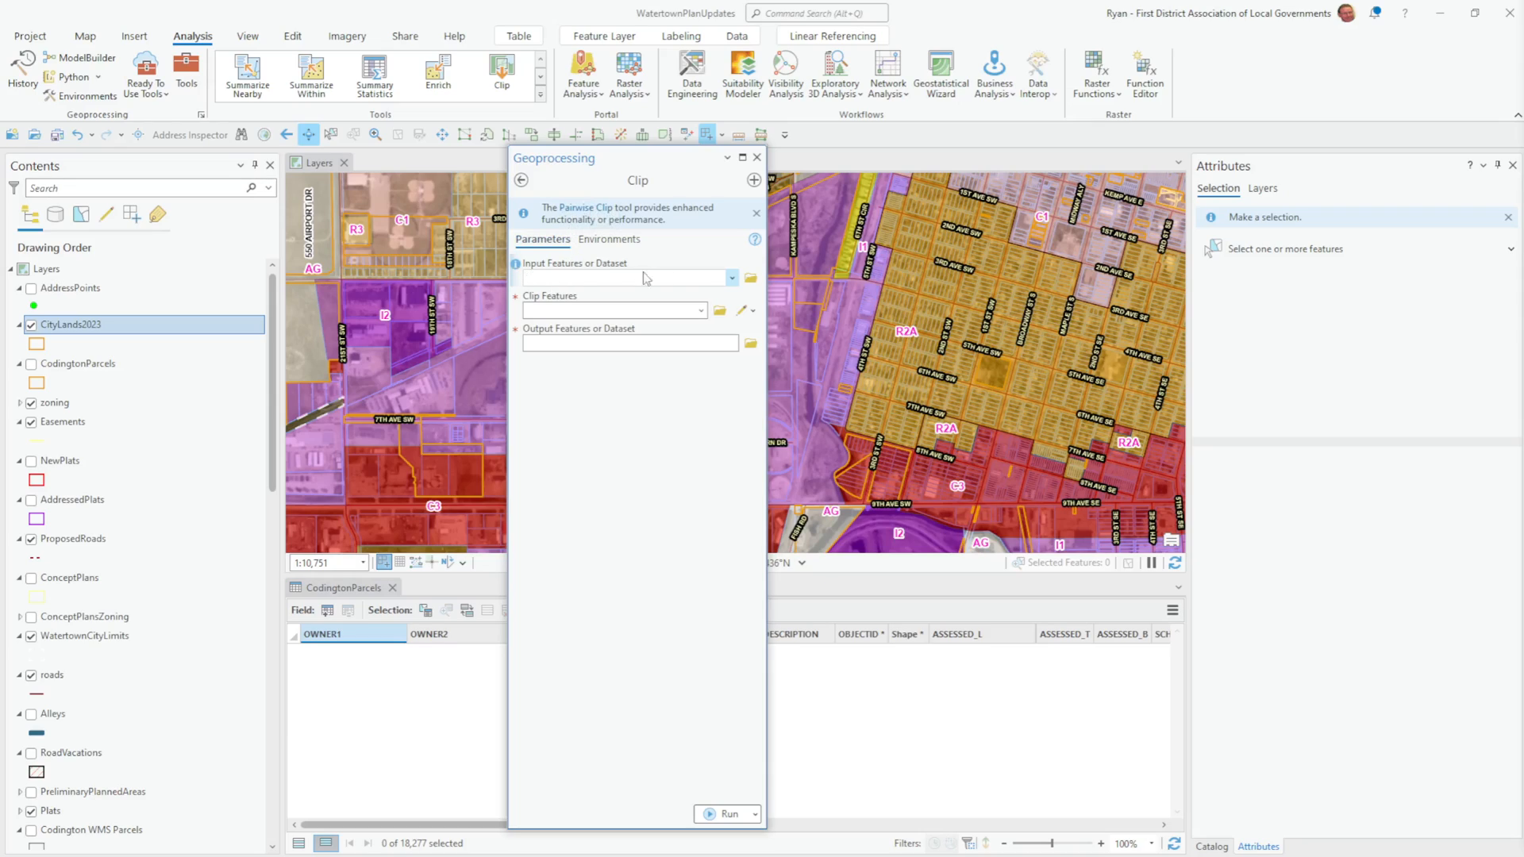
left_click(731, 277)
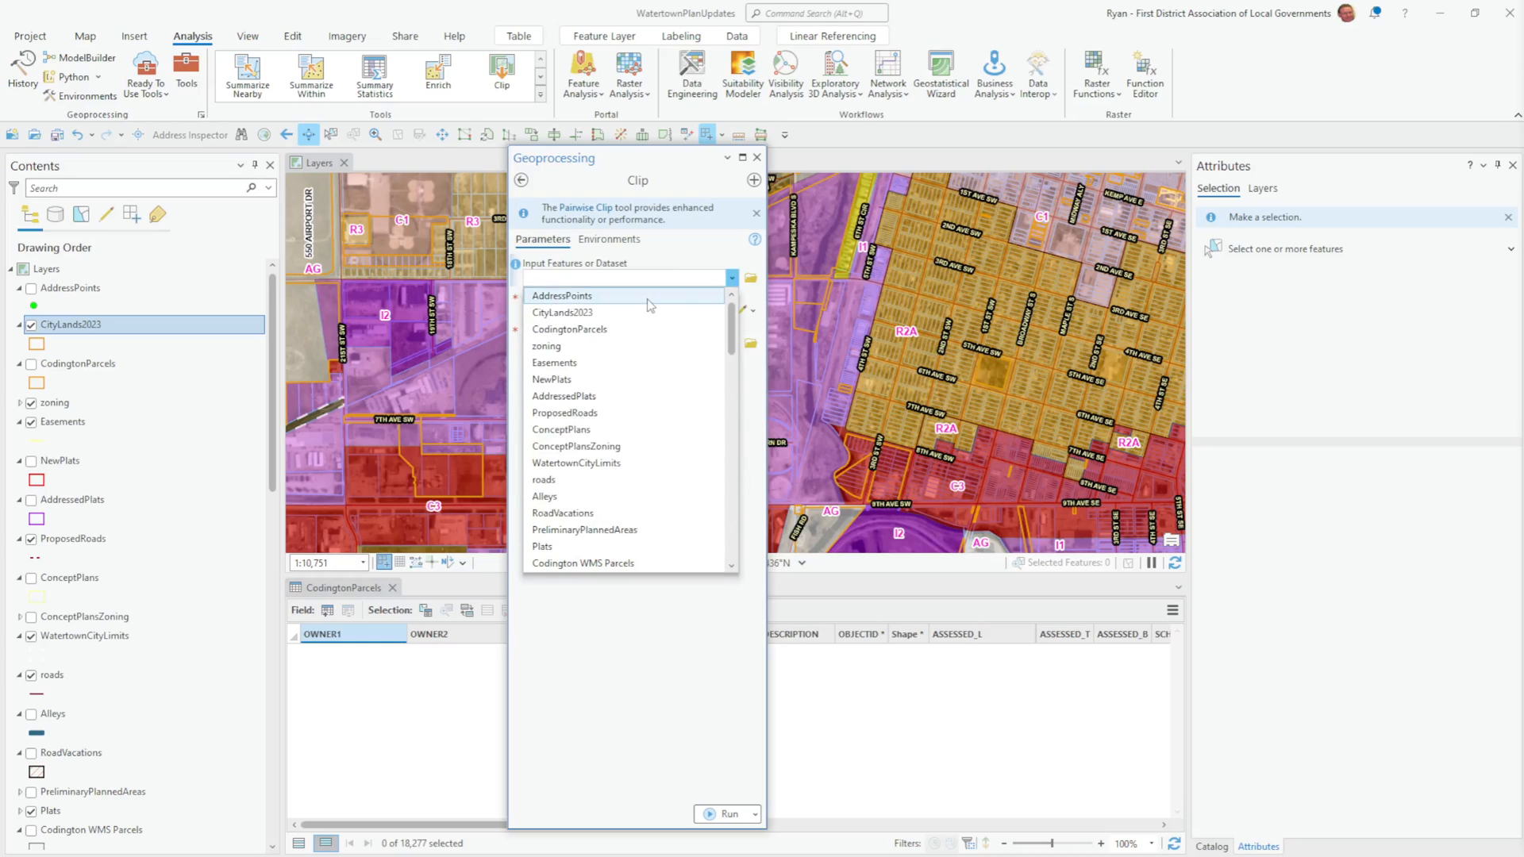
left_click(581, 346)
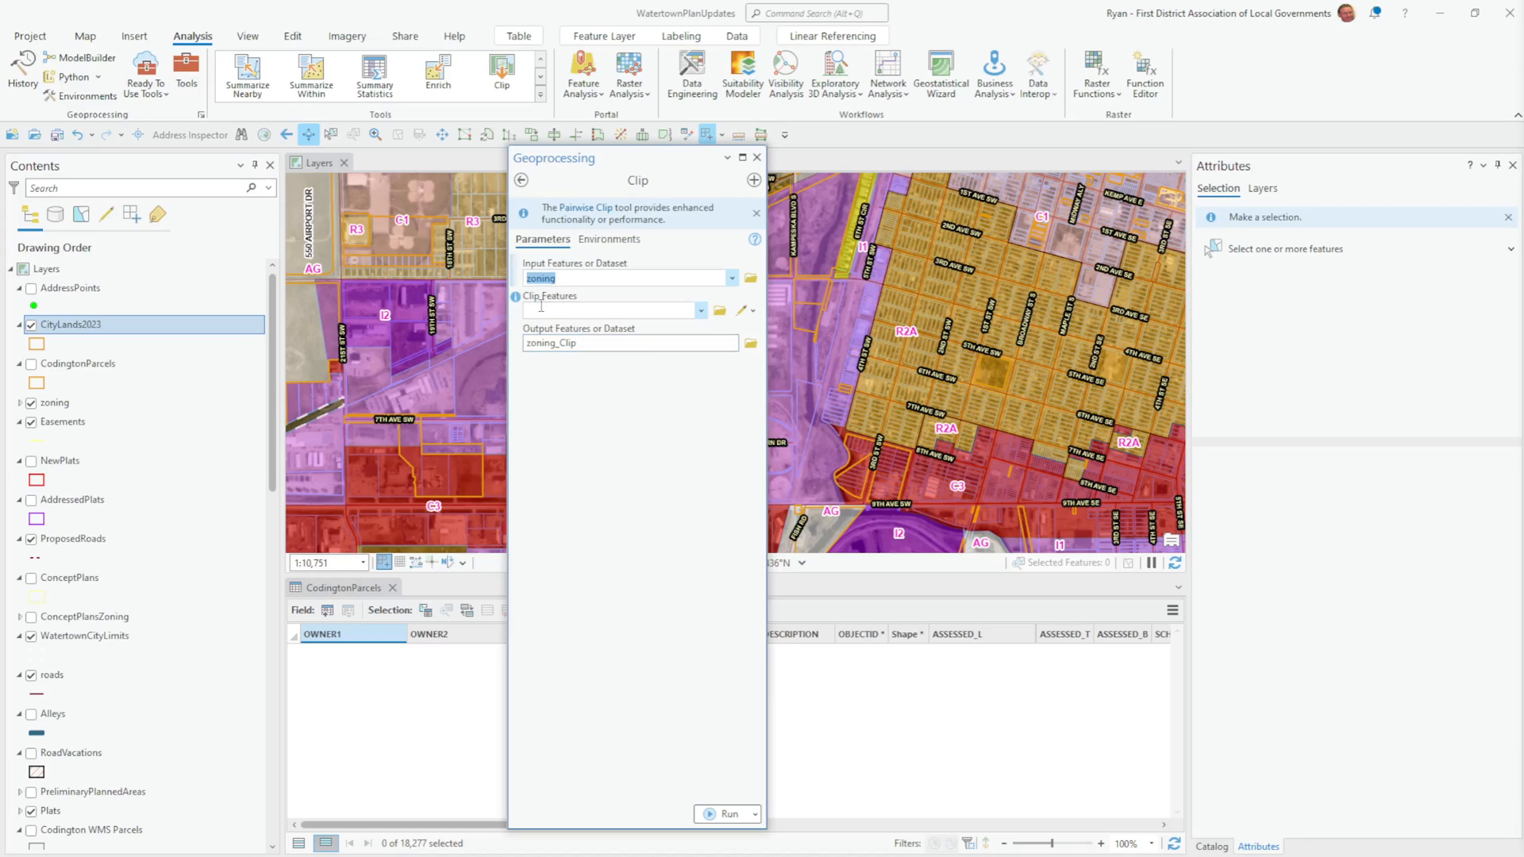
left_click(701, 312)
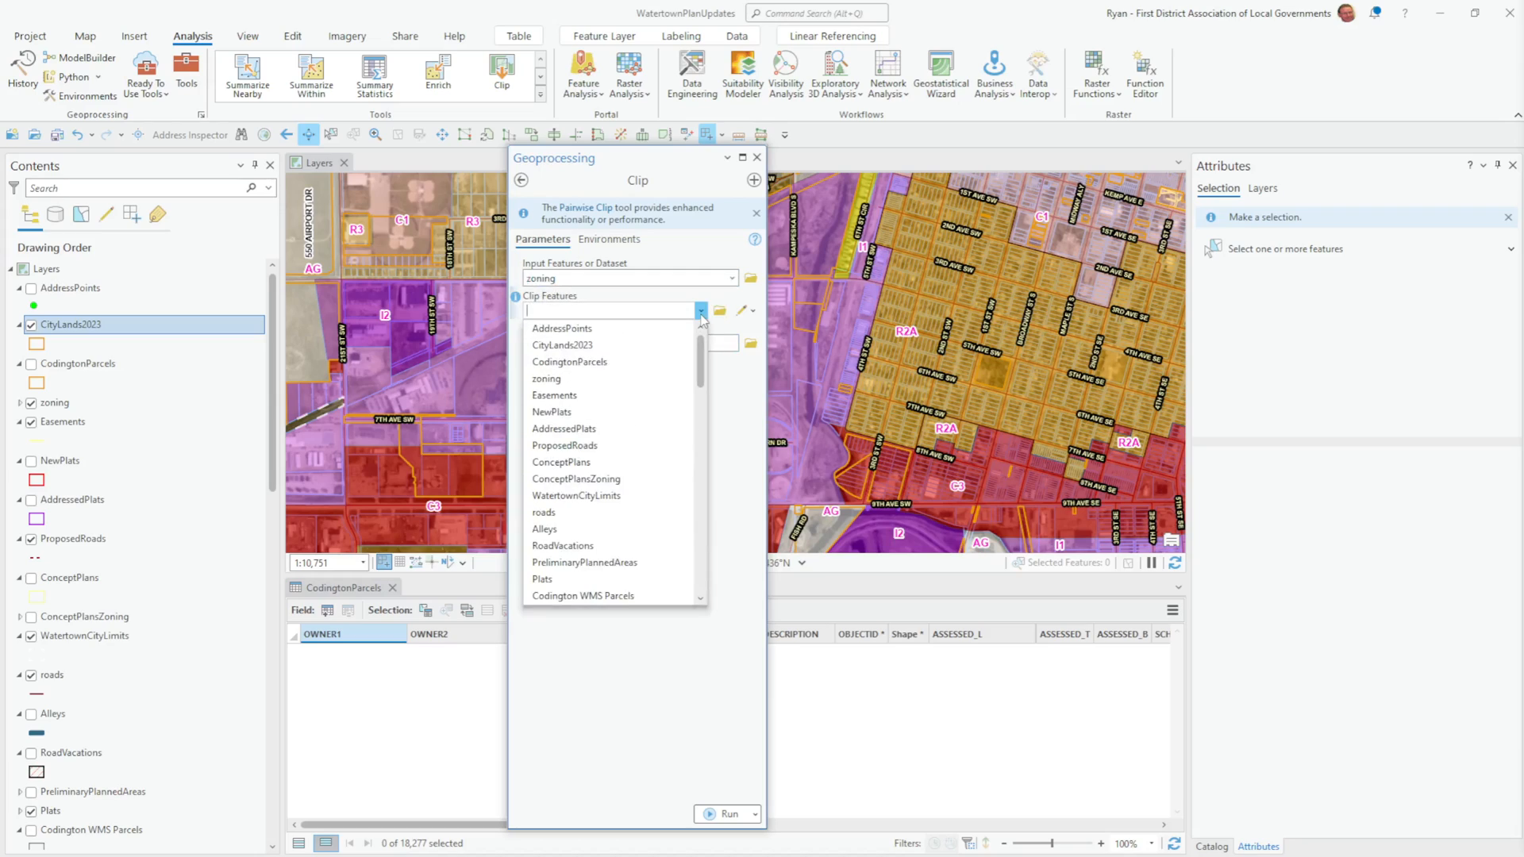
left_click(586, 347)
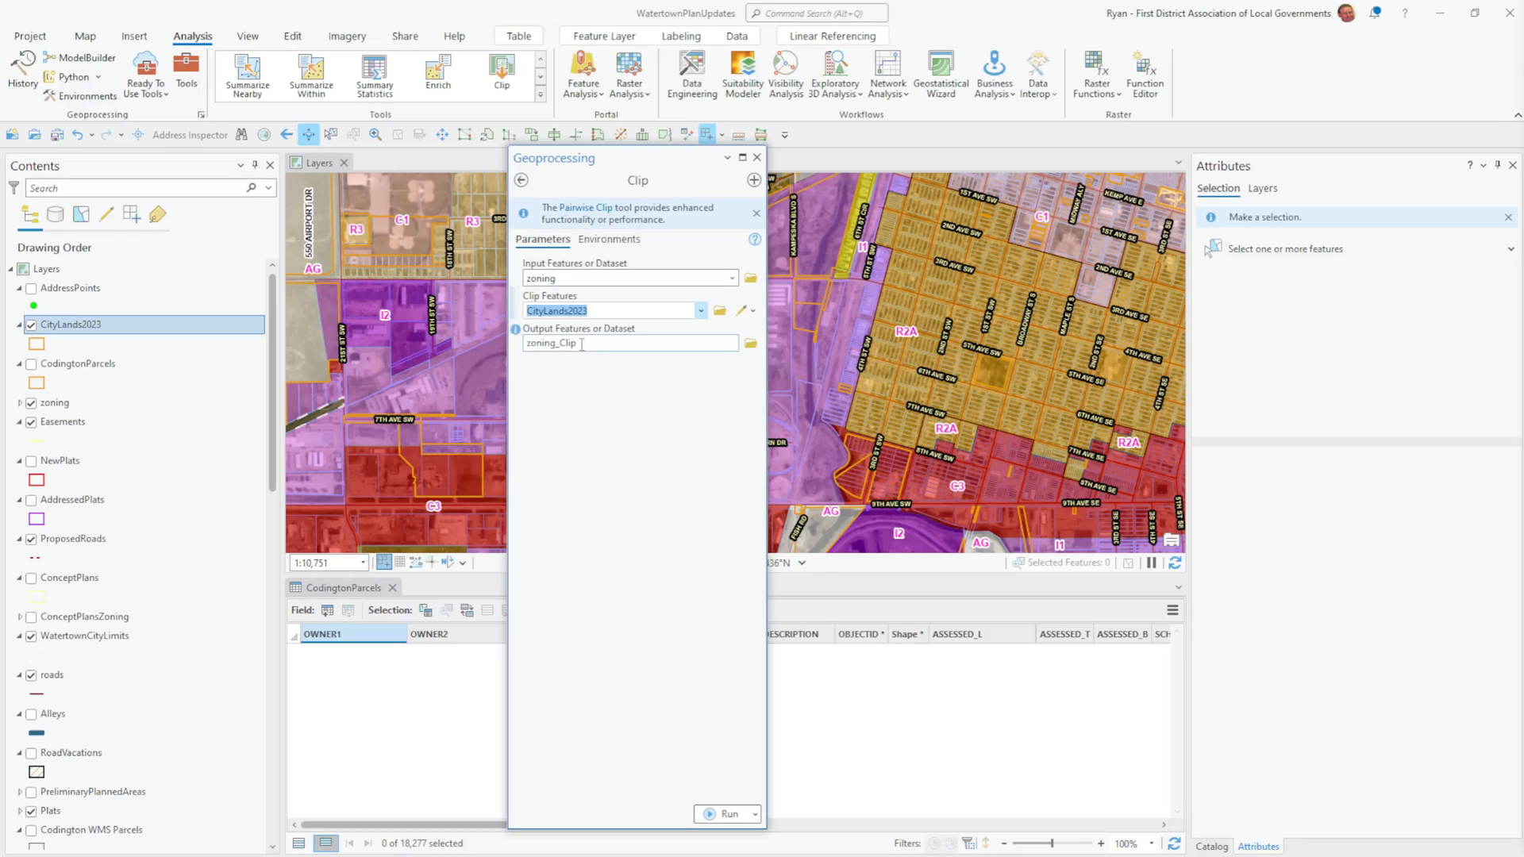
Set the clip output to a shapefile named CityLandsZoning2023.shp in the Work folder.
left_click(750, 343)
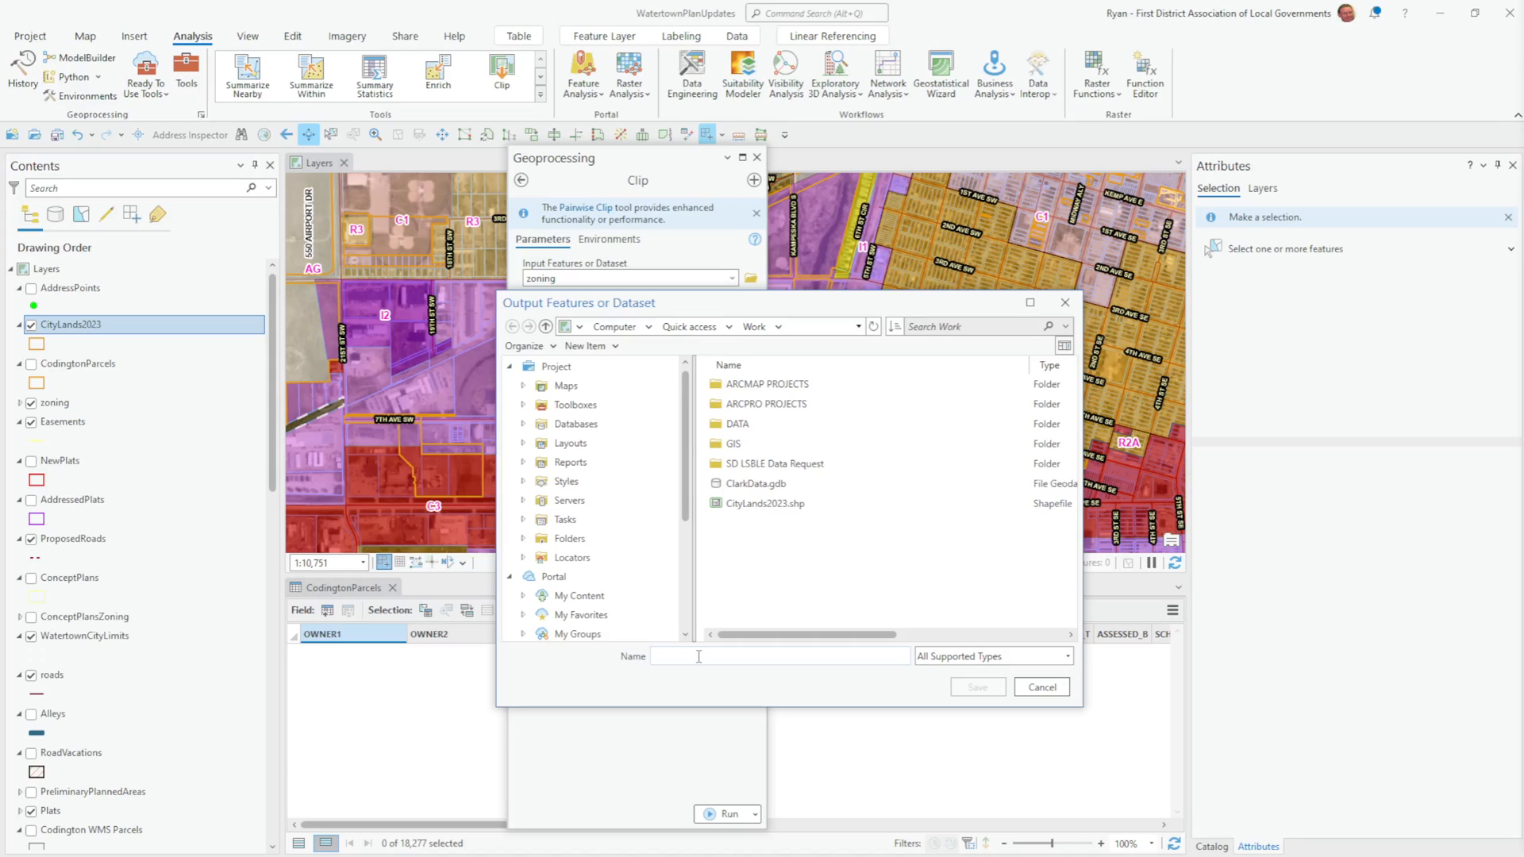
type("City")
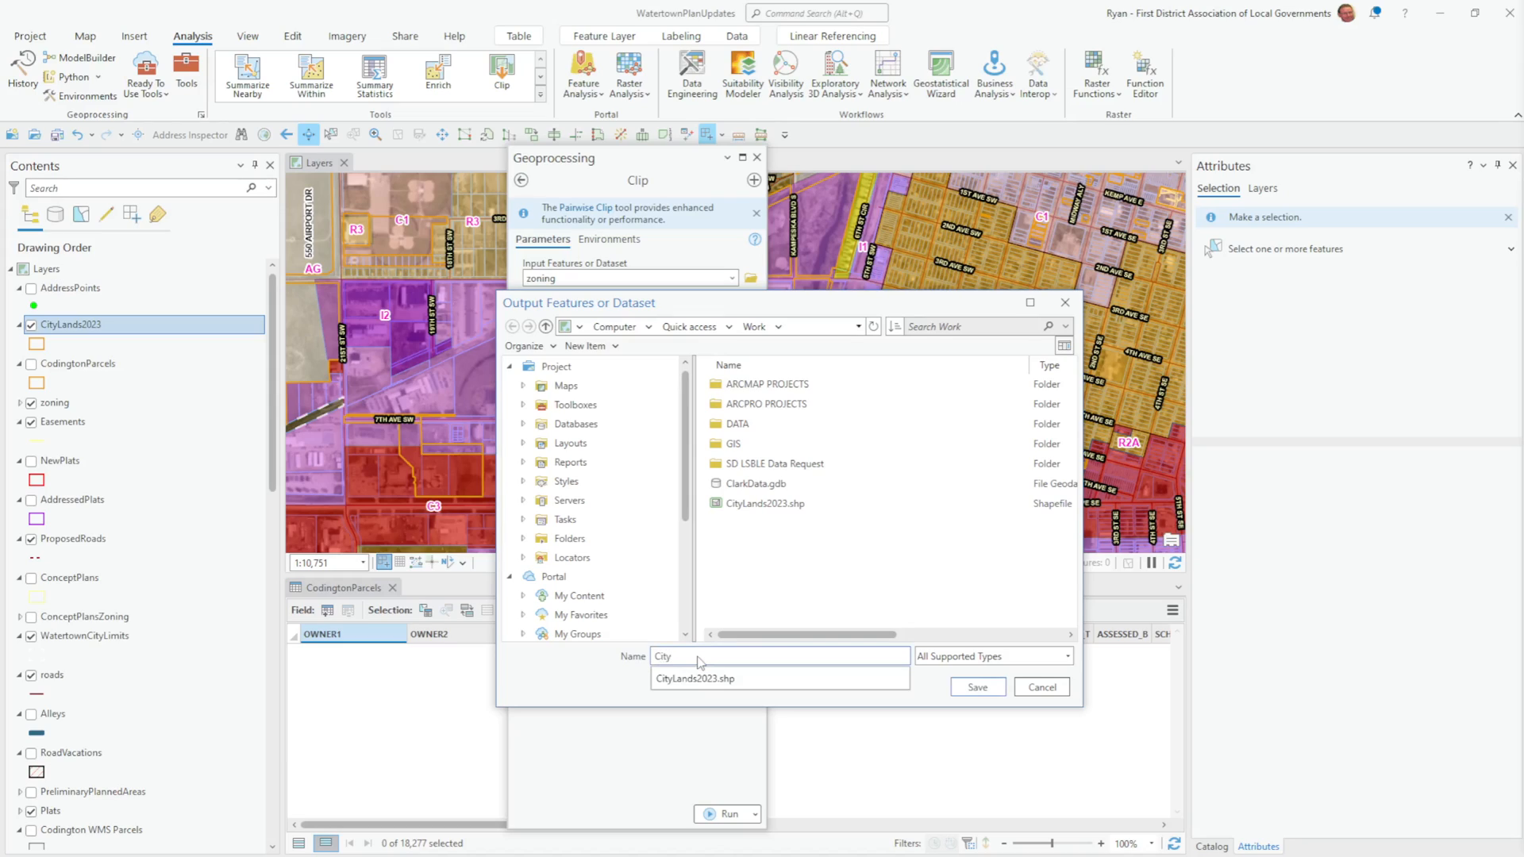
type("LandsZoning2023.shp")
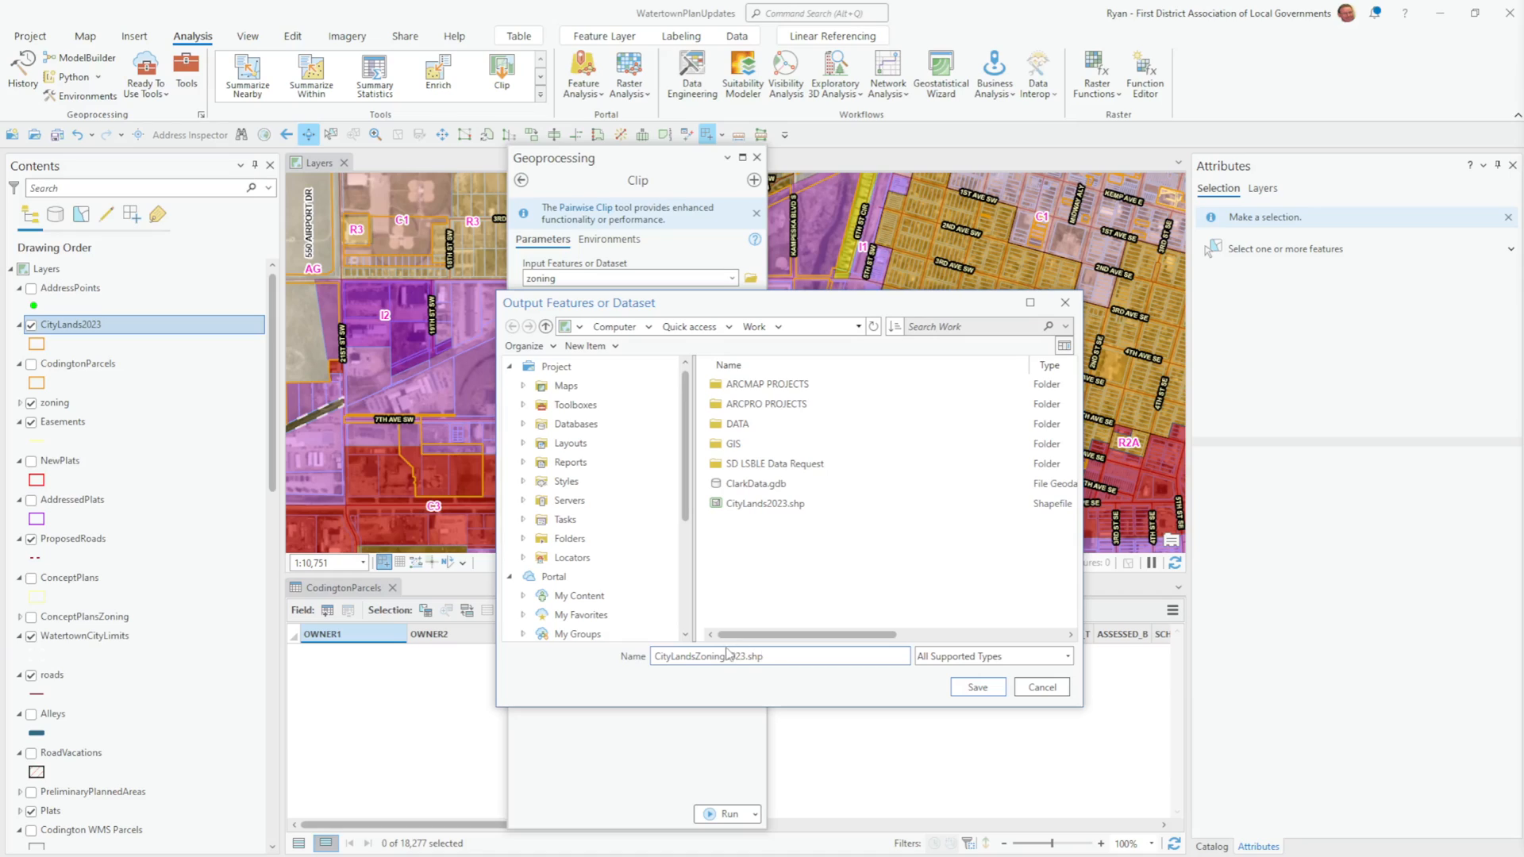
left_click(977, 688)
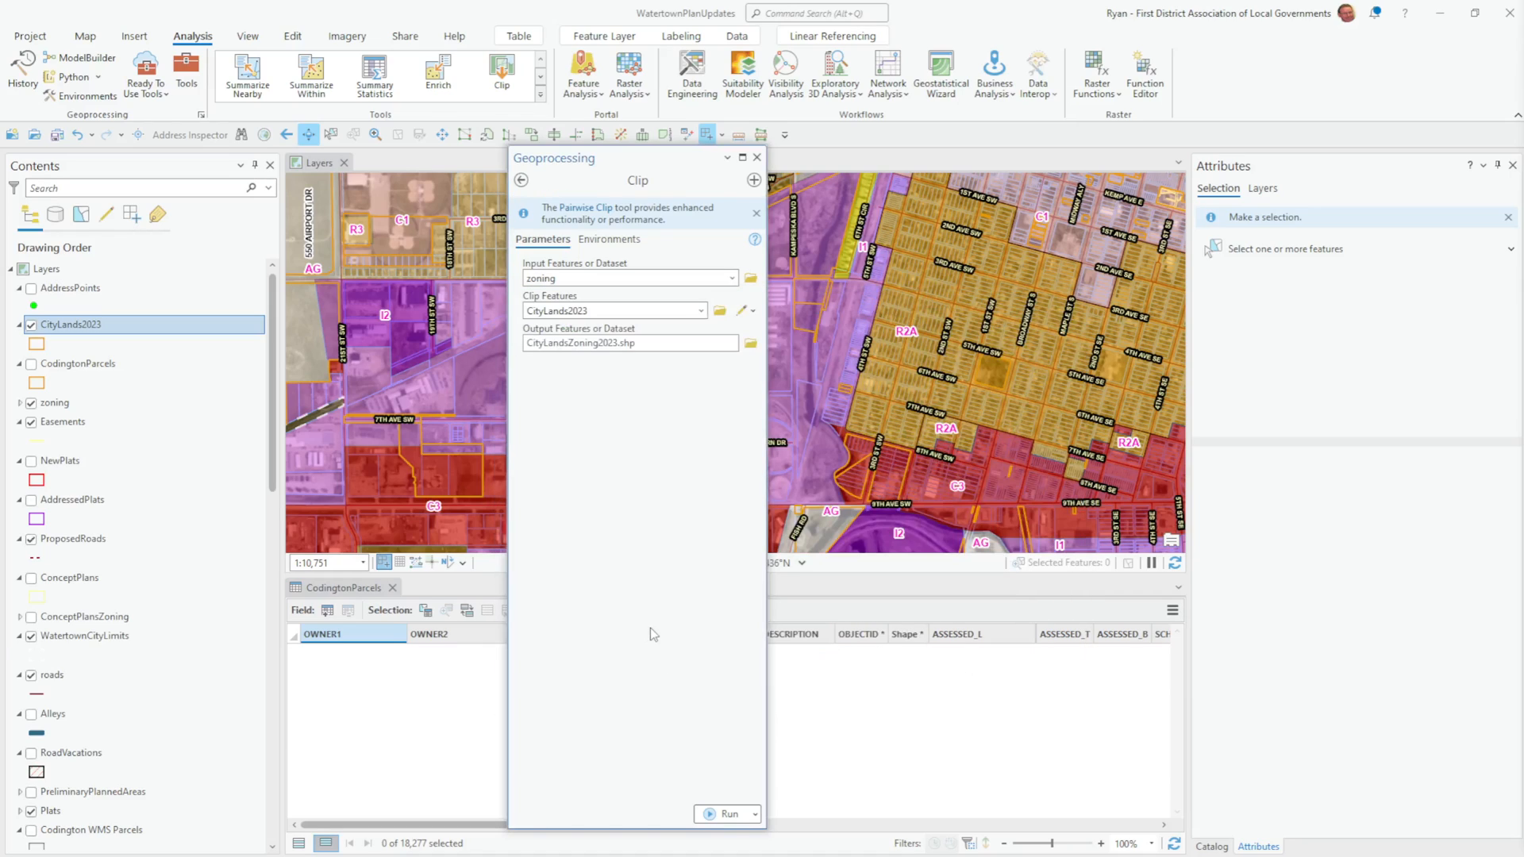
Run the Clip, and close the geoprocessing tools and the CodingtonParcels attribute table.
left_click(728, 815)
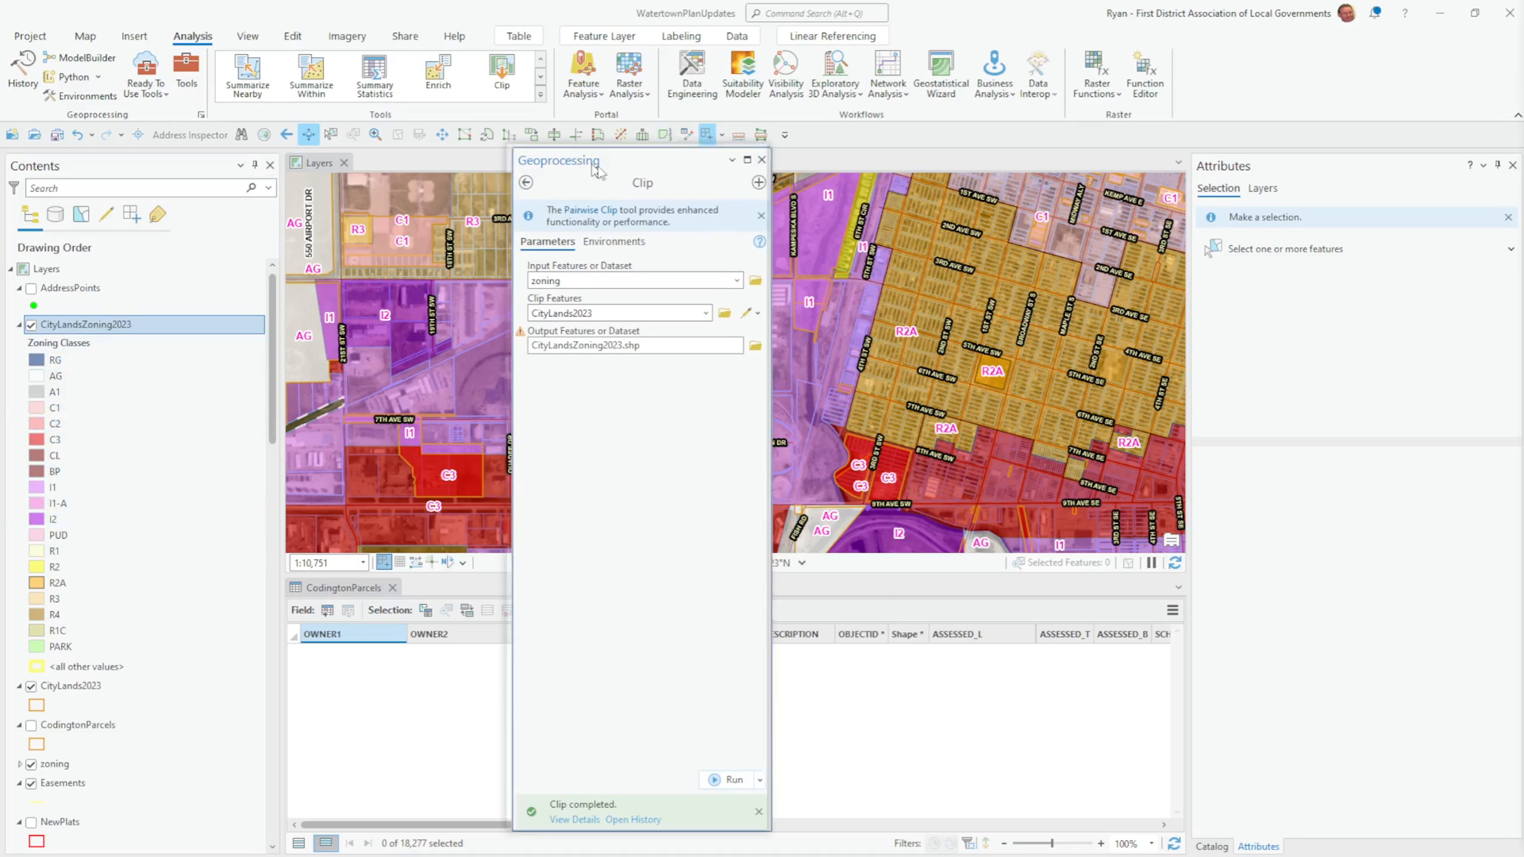
left_click(757, 158)
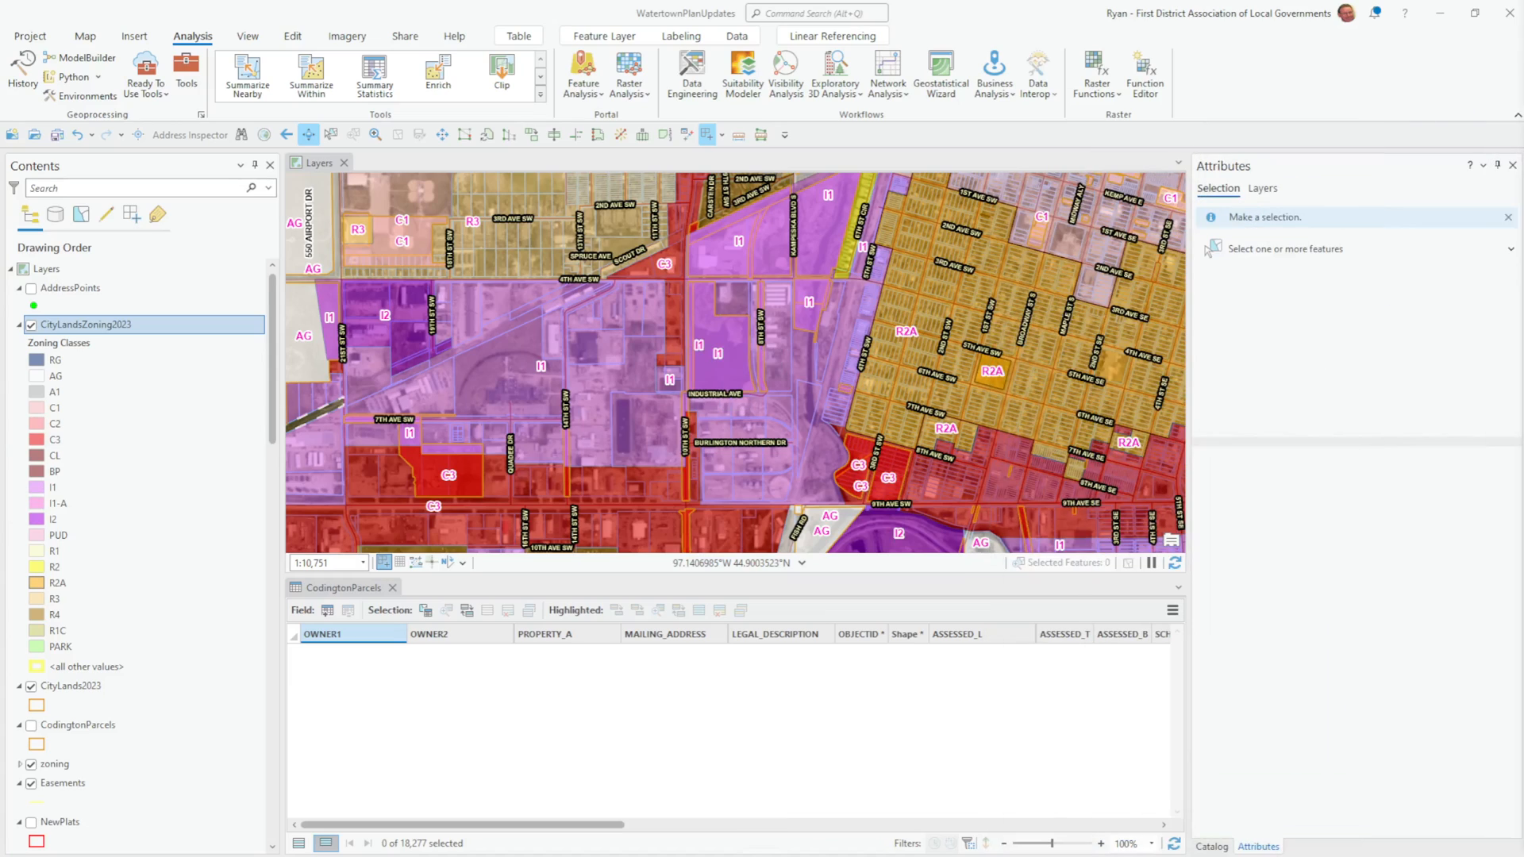
left_click(392, 589)
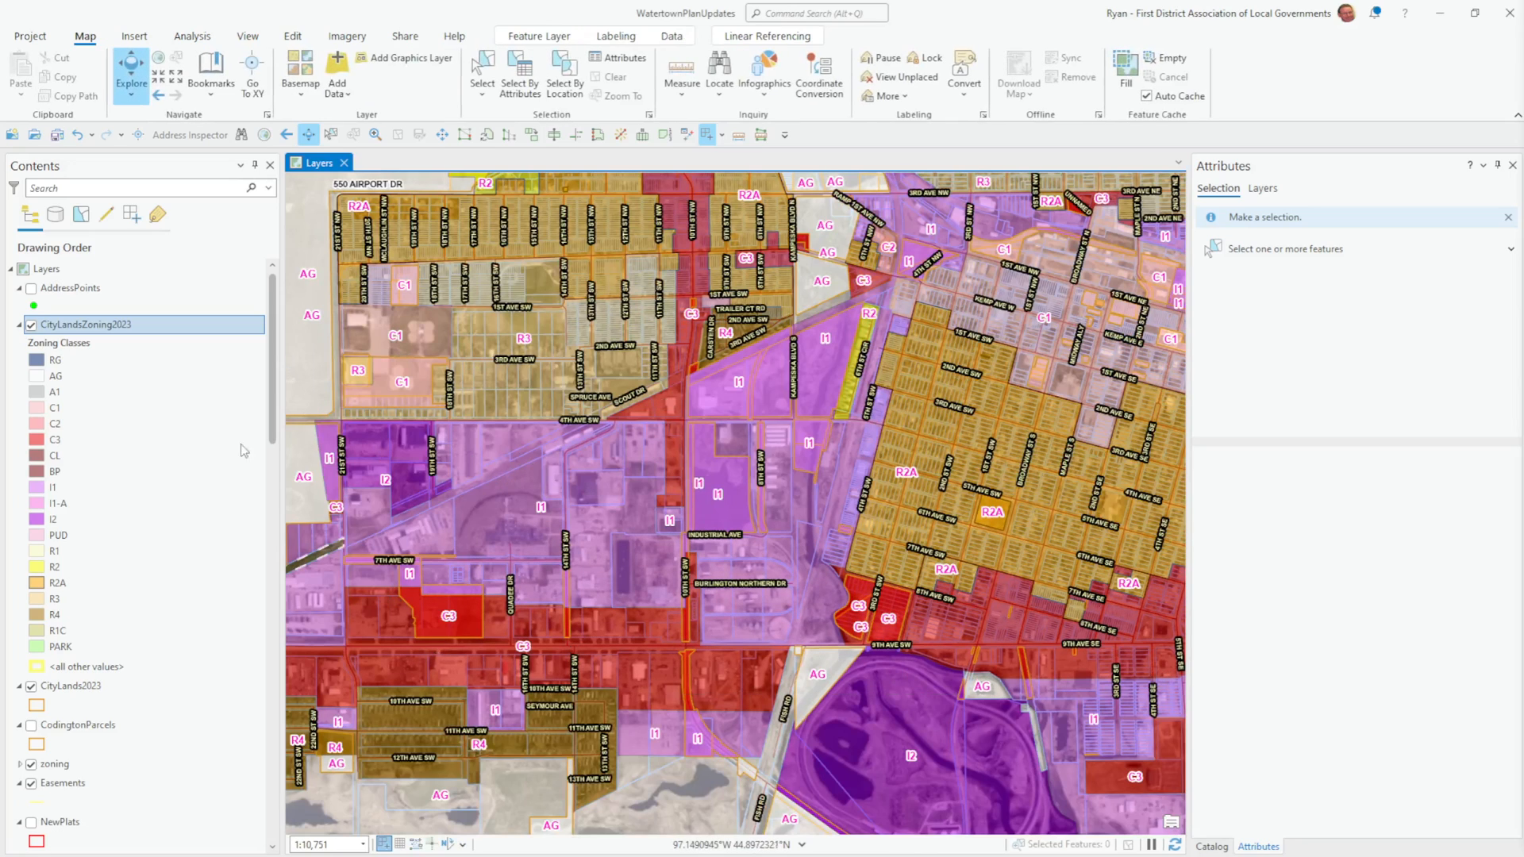
Hide the original zoning layer so only the clipped CityLandsZoning2023 zoning is displayed over the imagery.
scroll(89, 621, "down", 2)
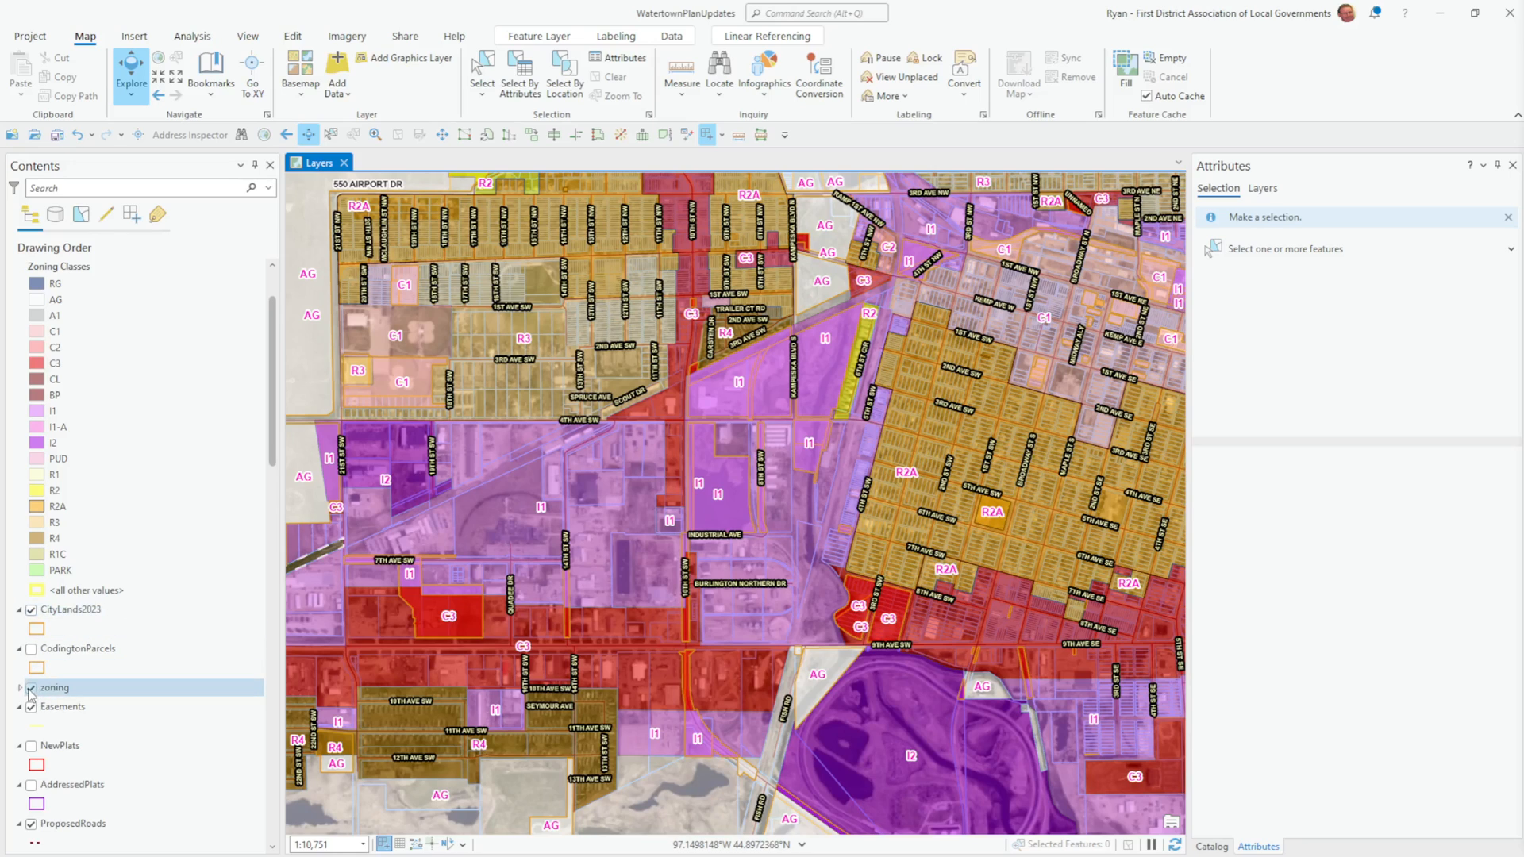
left_click(31, 688)
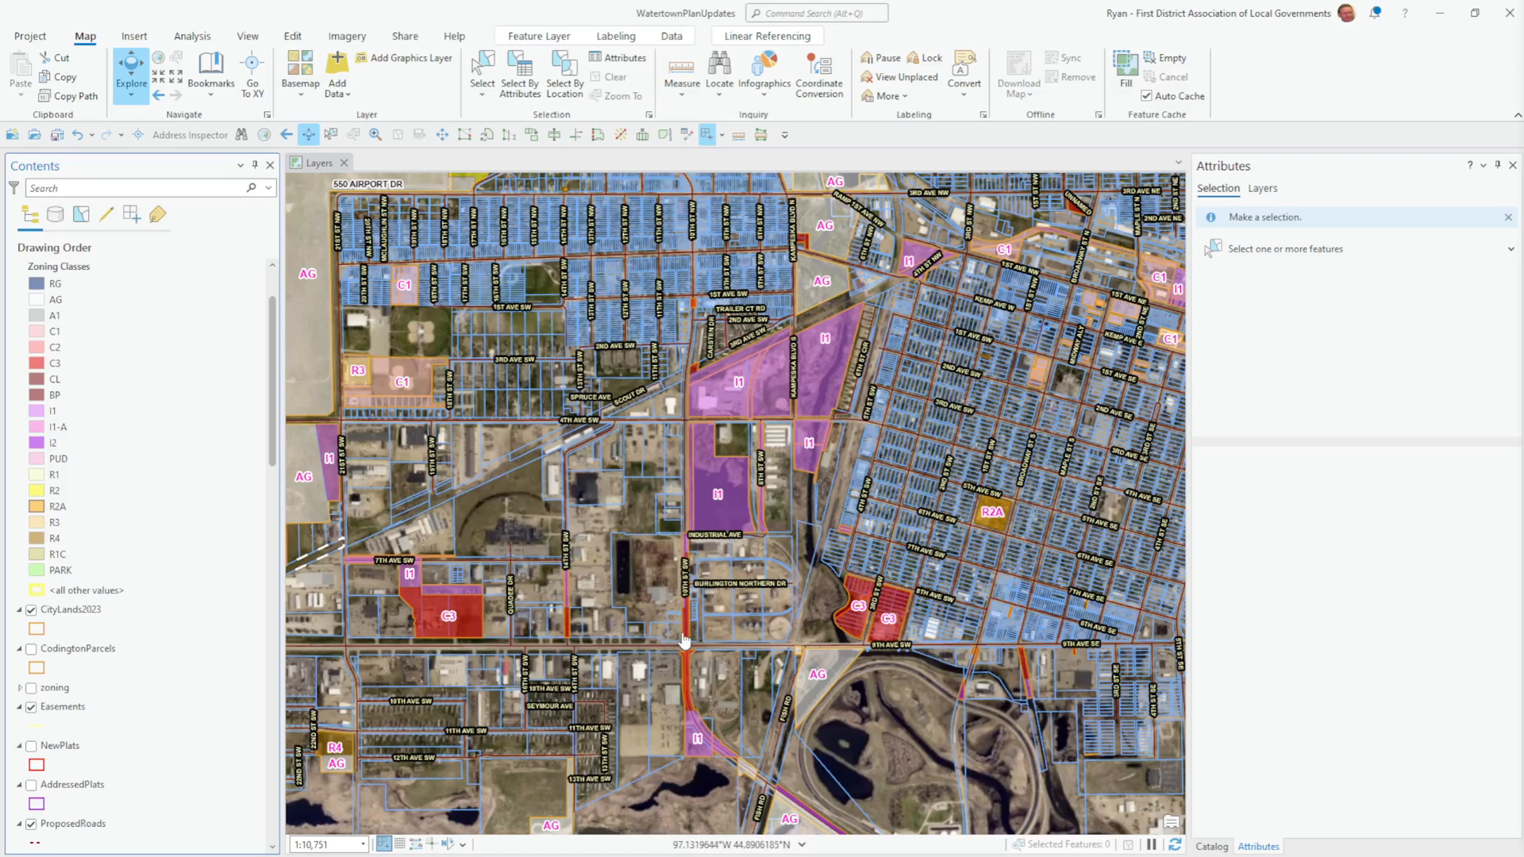
scroll(119, 541, "up", 1)
scroll(119, 541, "up", 1)
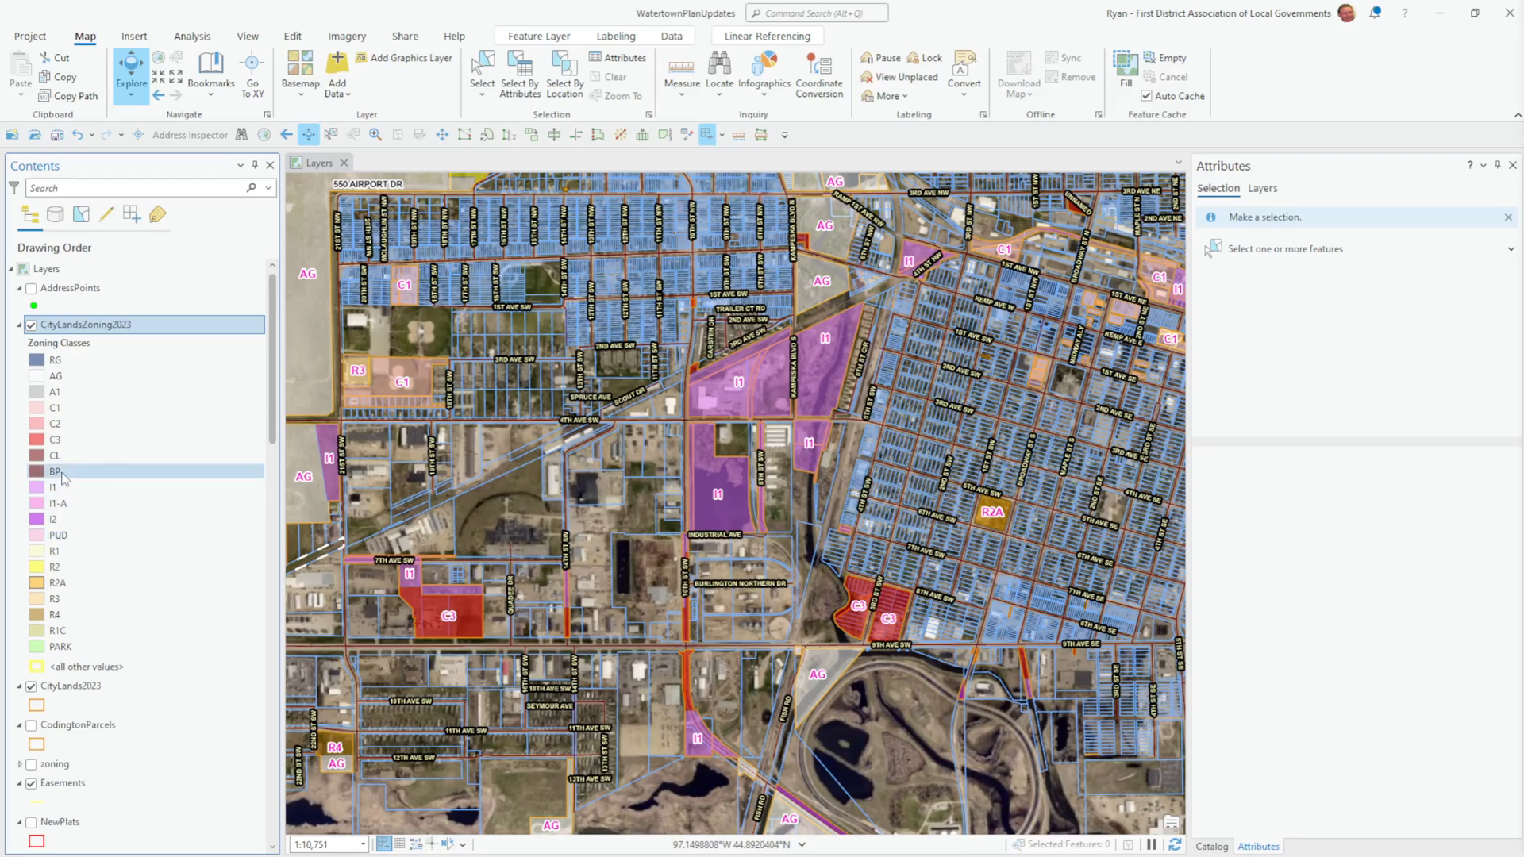